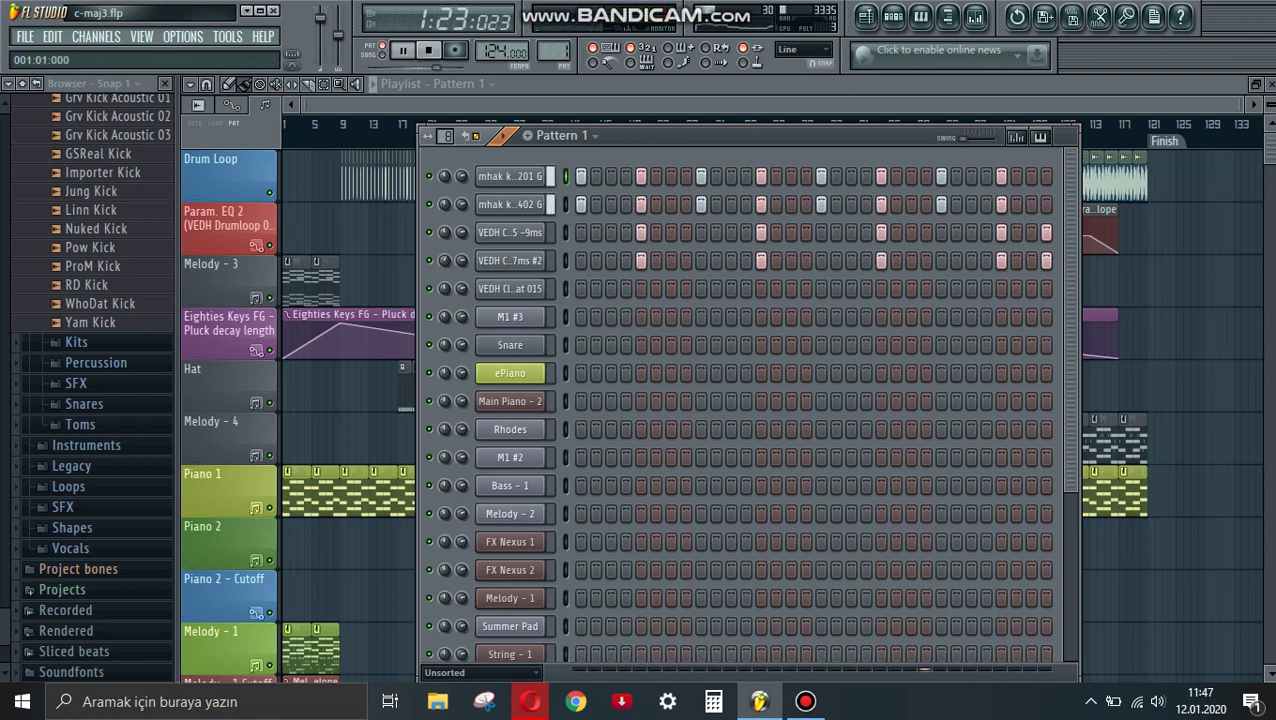
# Step: Audition the Pluck -ip pattern and switch to the Bass pattern
pyautogui.click(562, 135)
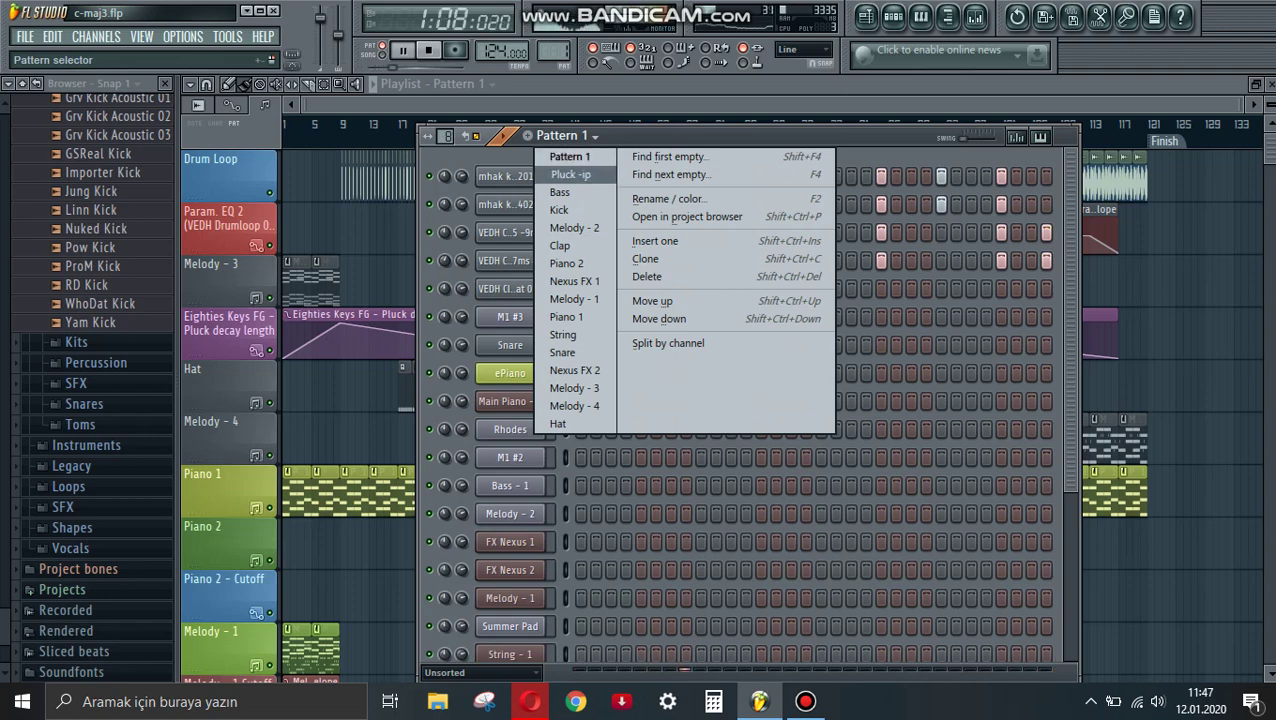
pyautogui.click(570, 174)
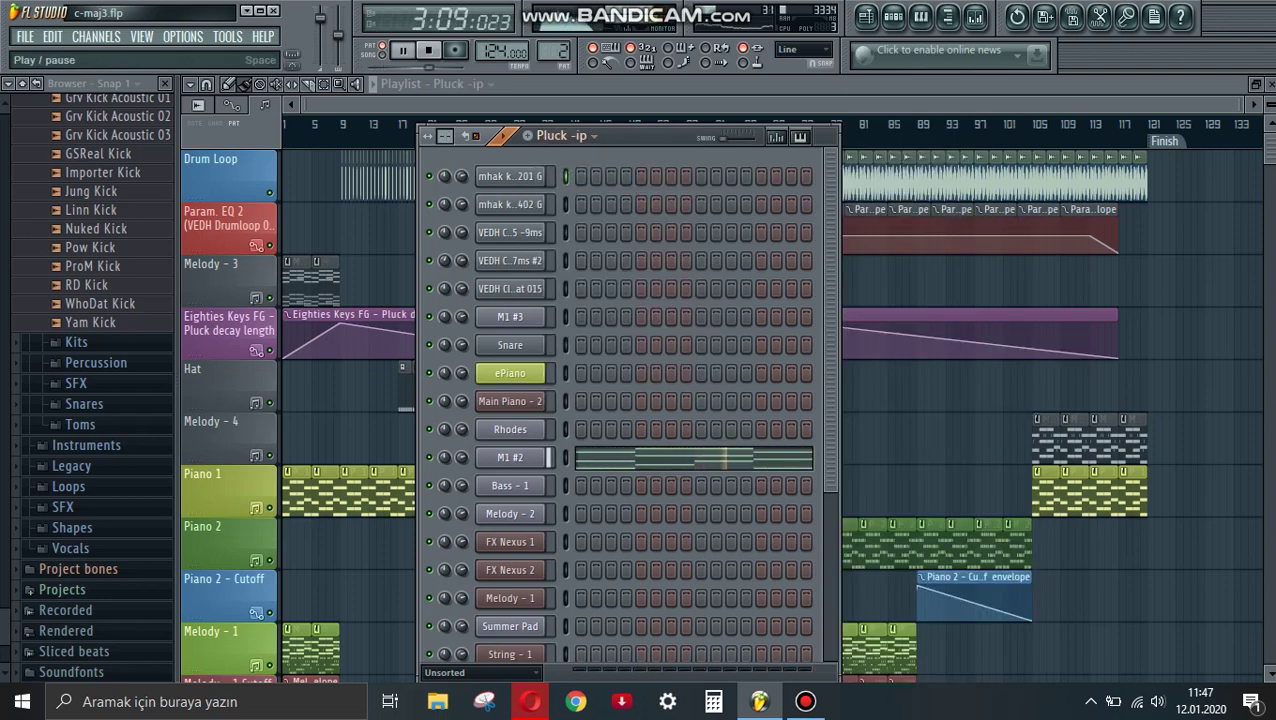
pyautogui.click(562, 135)
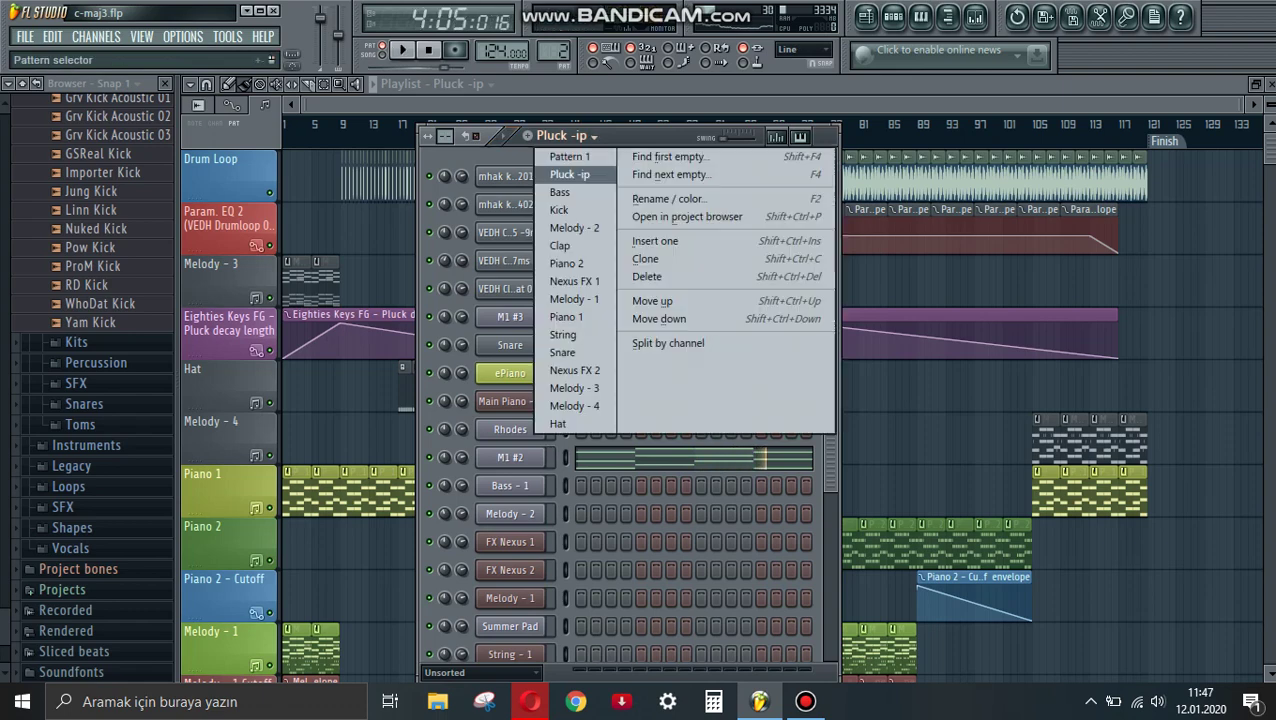
pyautogui.click(556, 190)
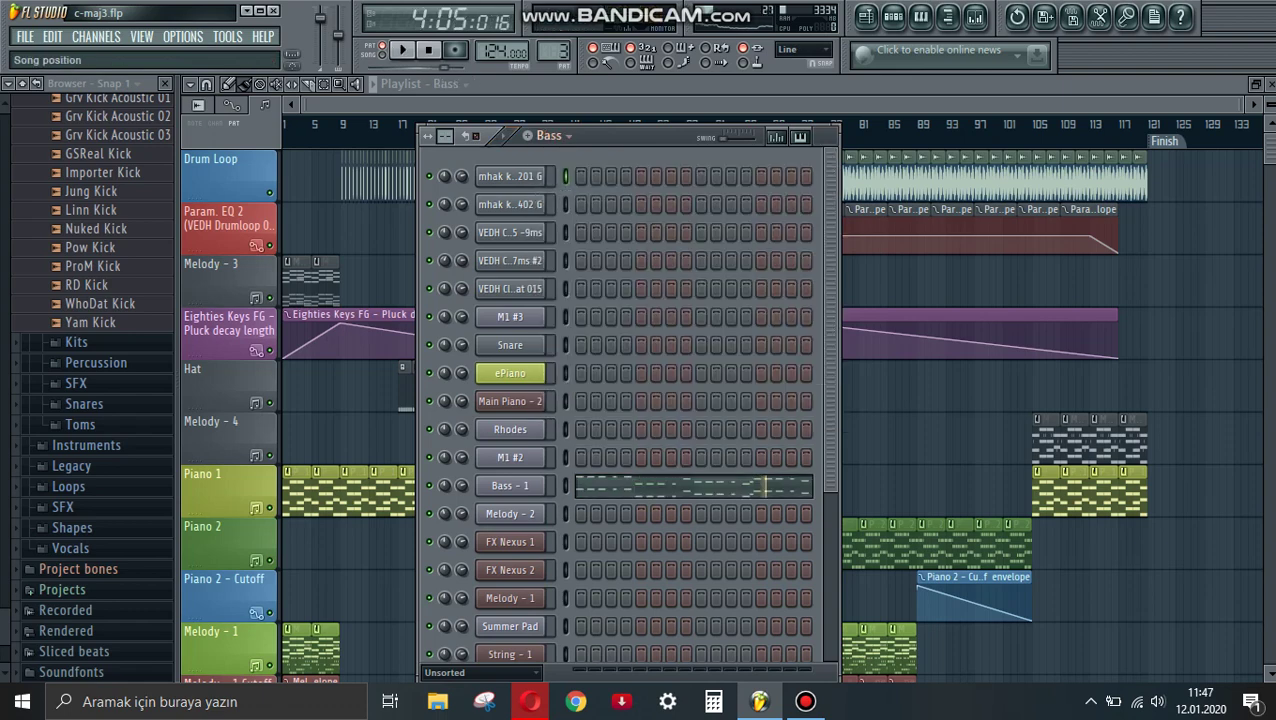
# Step: Open the Bass - 1 channel's Sytrus synth and show its Short bell preset in the preset list
pyautogui.moveTo(650, 135)
pyautogui.mouseDown()
pyautogui.moveTo(635, 78)
pyautogui.moveTo(656, 137)
pyautogui.moveTo(662, 123)
pyautogui.mouseUp()
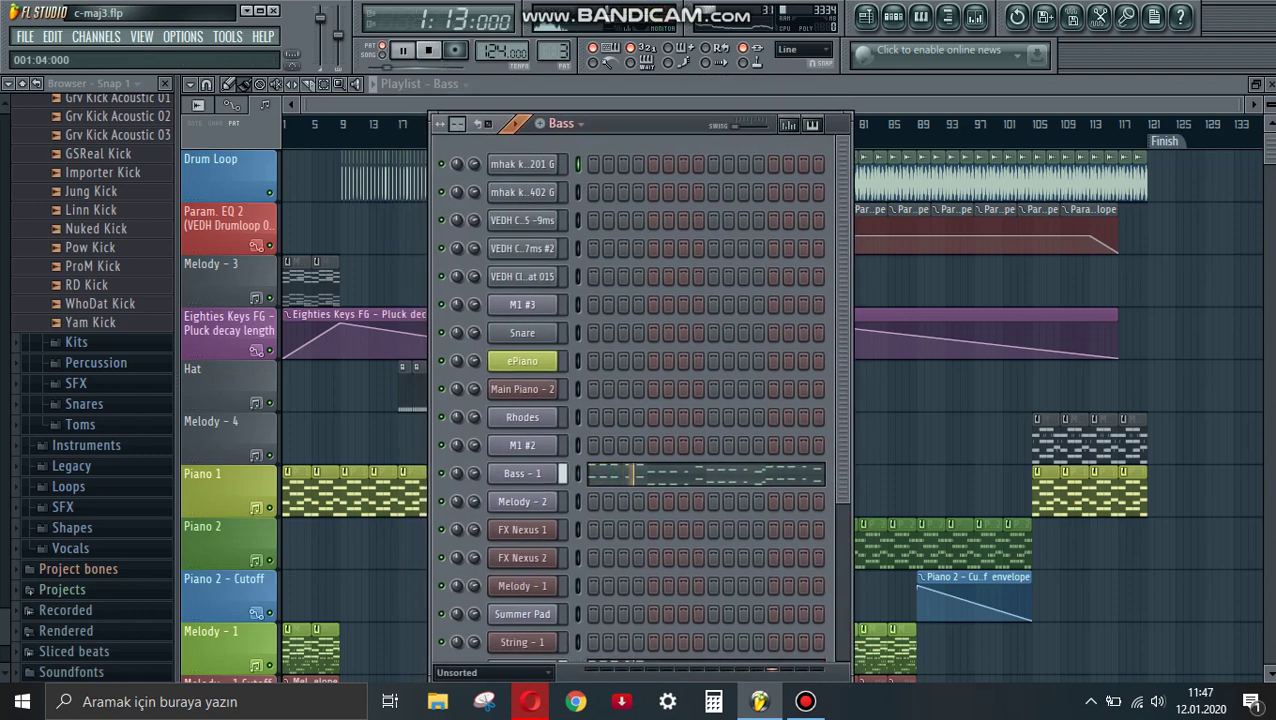
pyautogui.scroll(-5, 630, 400)
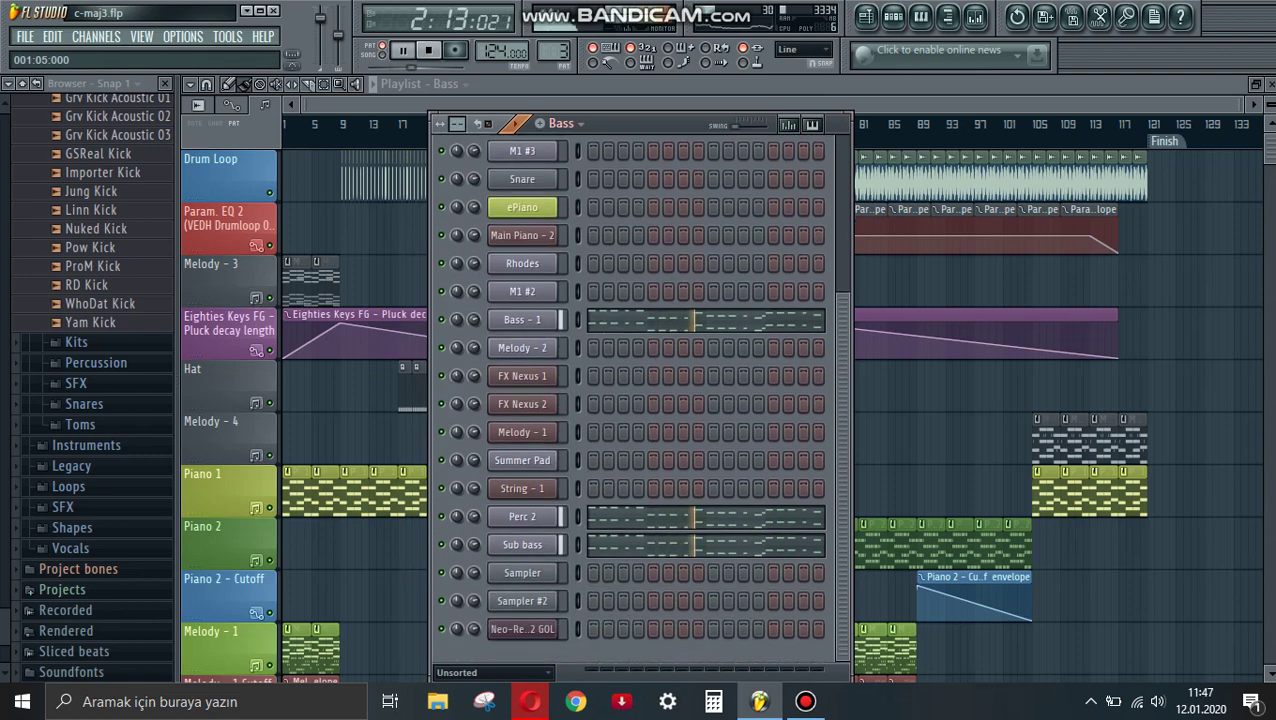
pyautogui.rightClick(457, 319)
pyautogui.press('Escape')
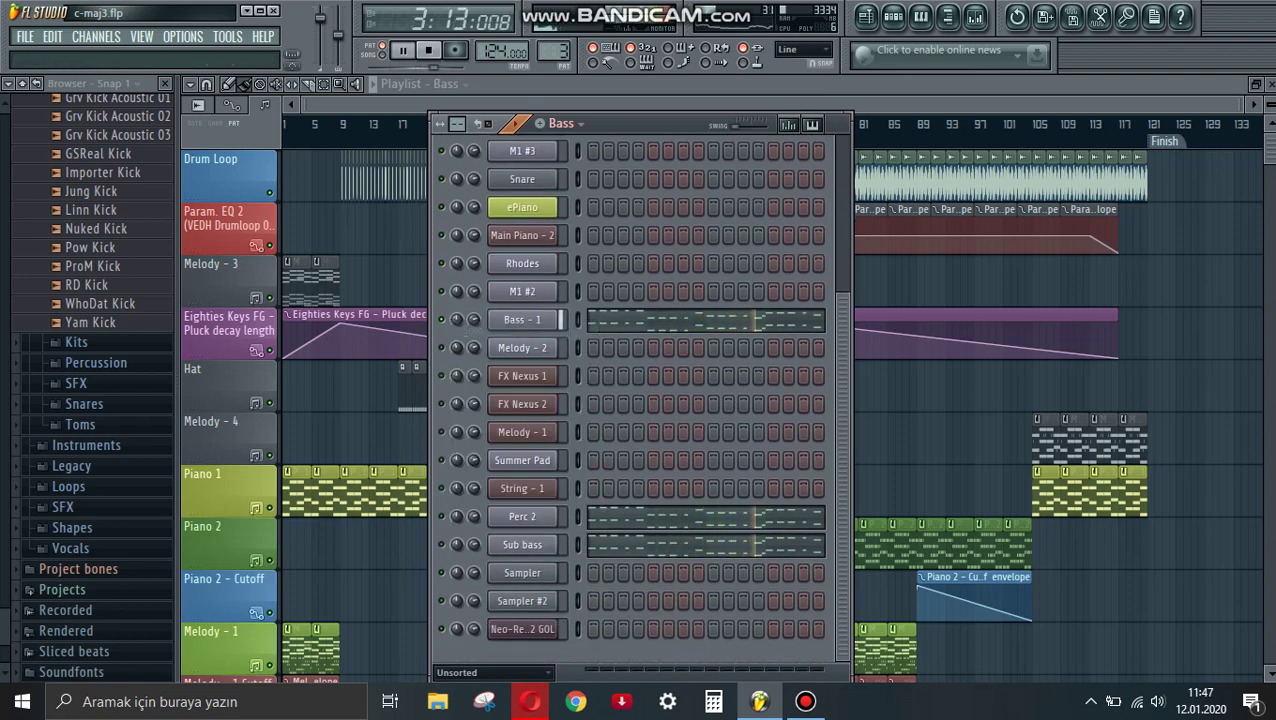
pyautogui.click(522, 319)
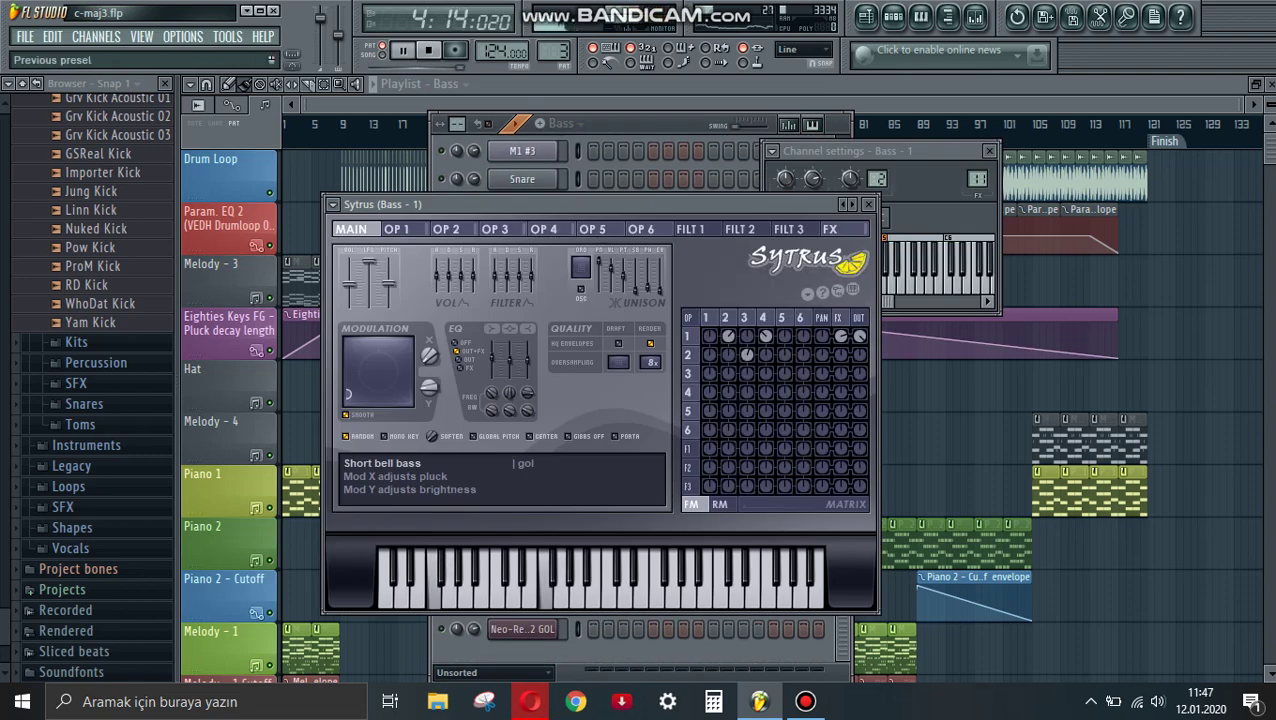
pyautogui.click(382, 463)
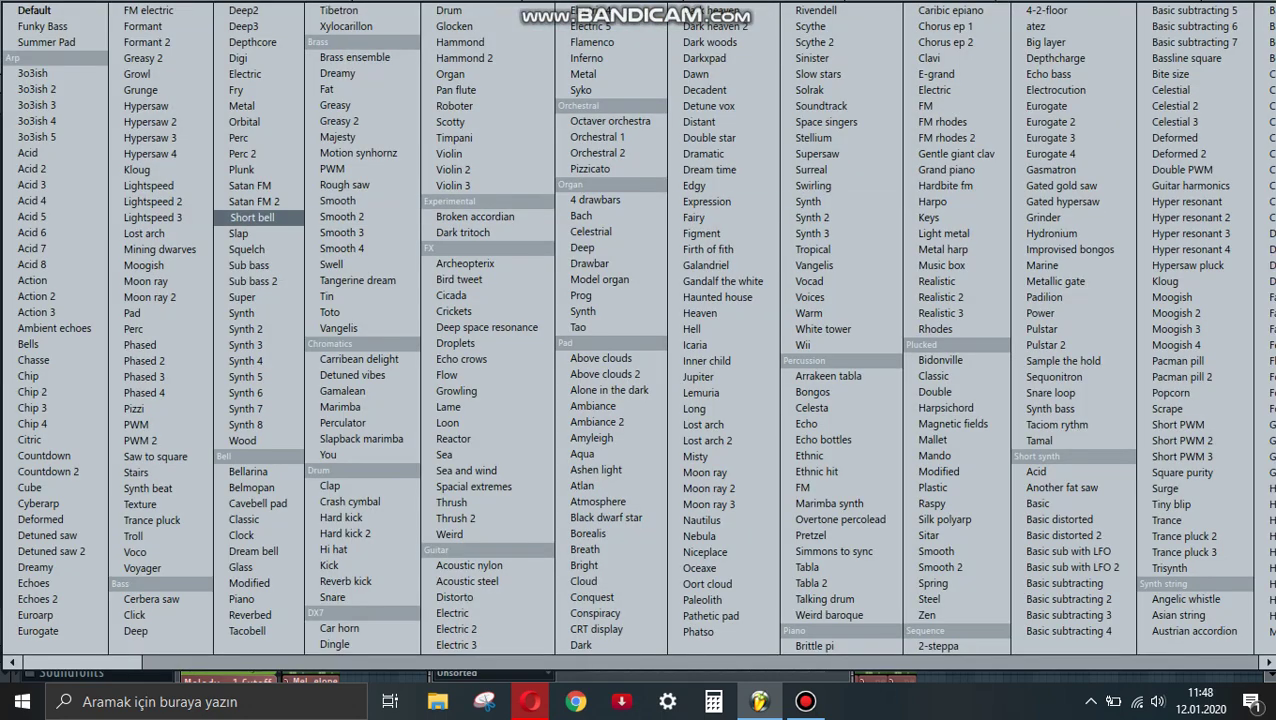
pyautogui.click(250, 217)
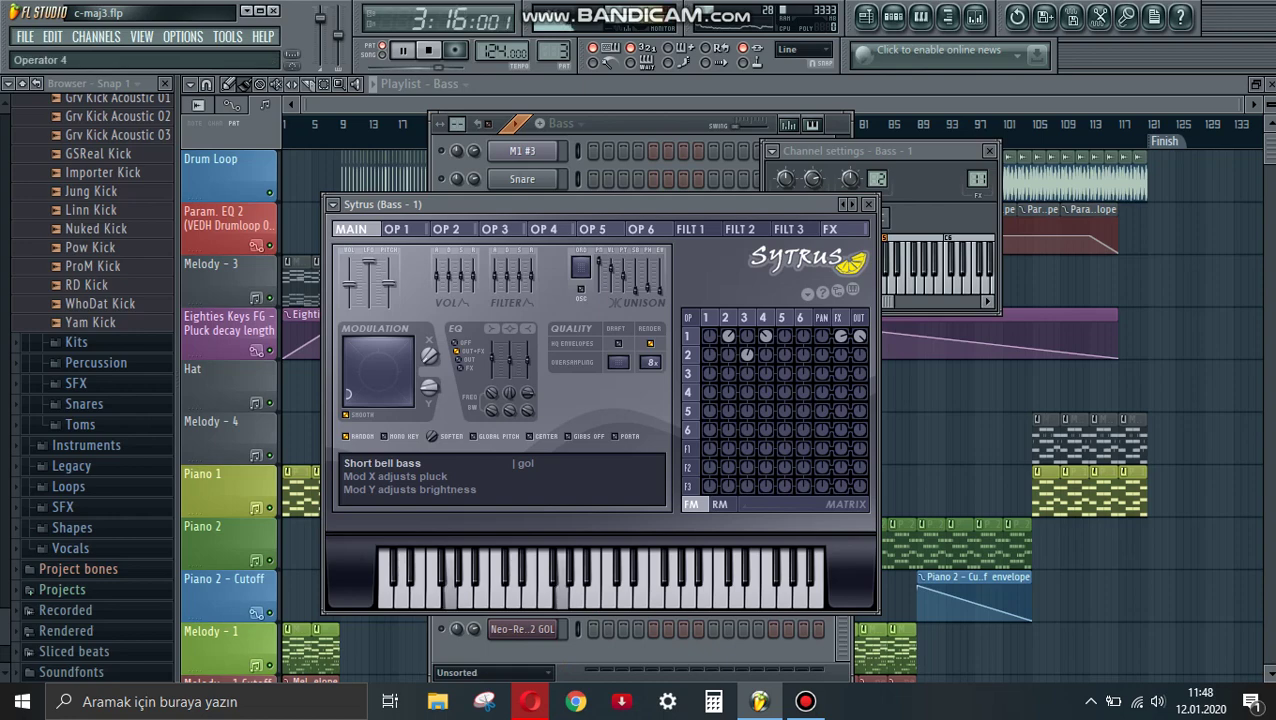
# Step: Open the Perc 2 channel's synth and show its Perc 2 preset in the preset list
pyautogui.press('F6')
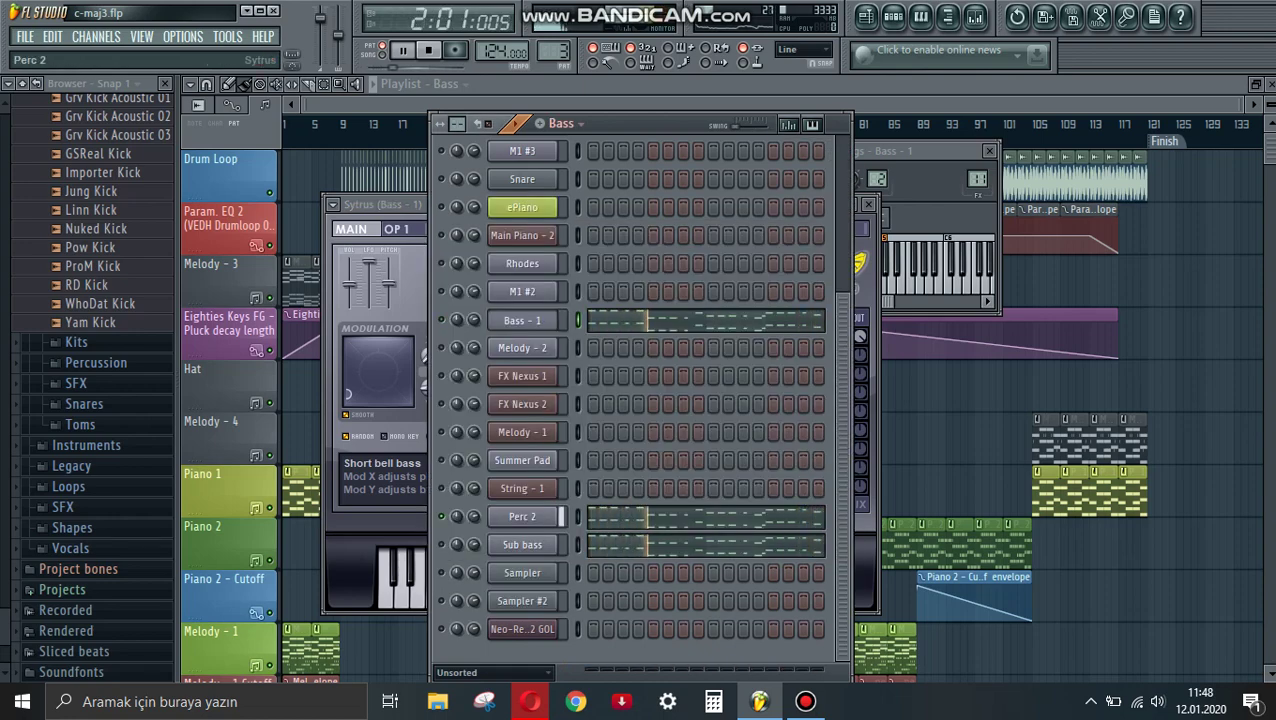
pyautogui.click(522, 516)
pyautogui.click(858, 343)
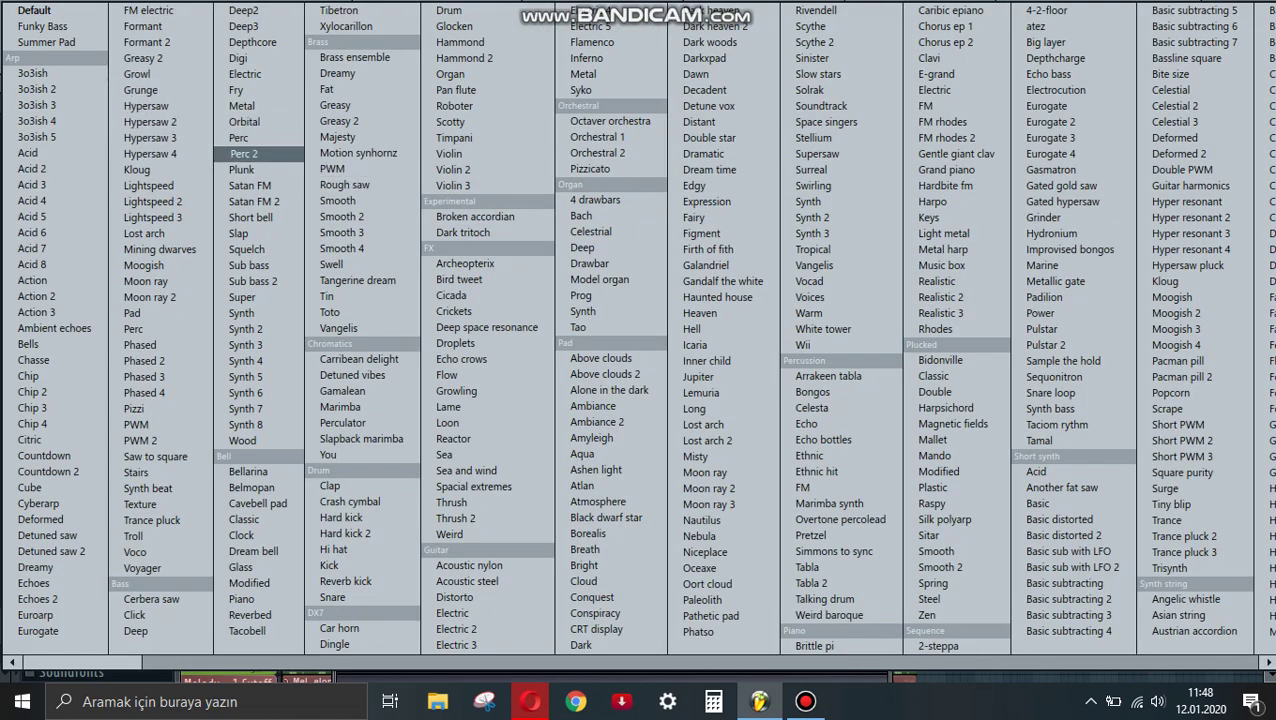
pyautogui.click(244, 153)
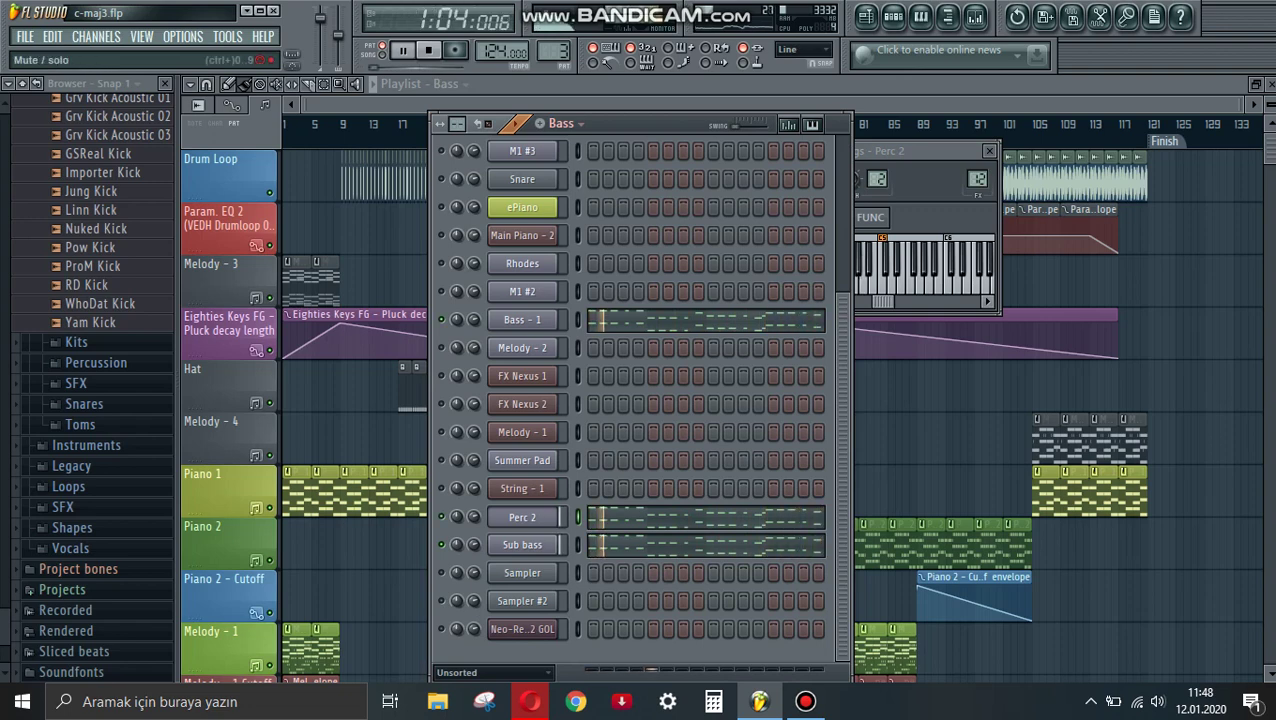
# Step: Review the Bass - 1 notes in the piano roll and return to the step sequencer
pyautogui.click(705, 319)
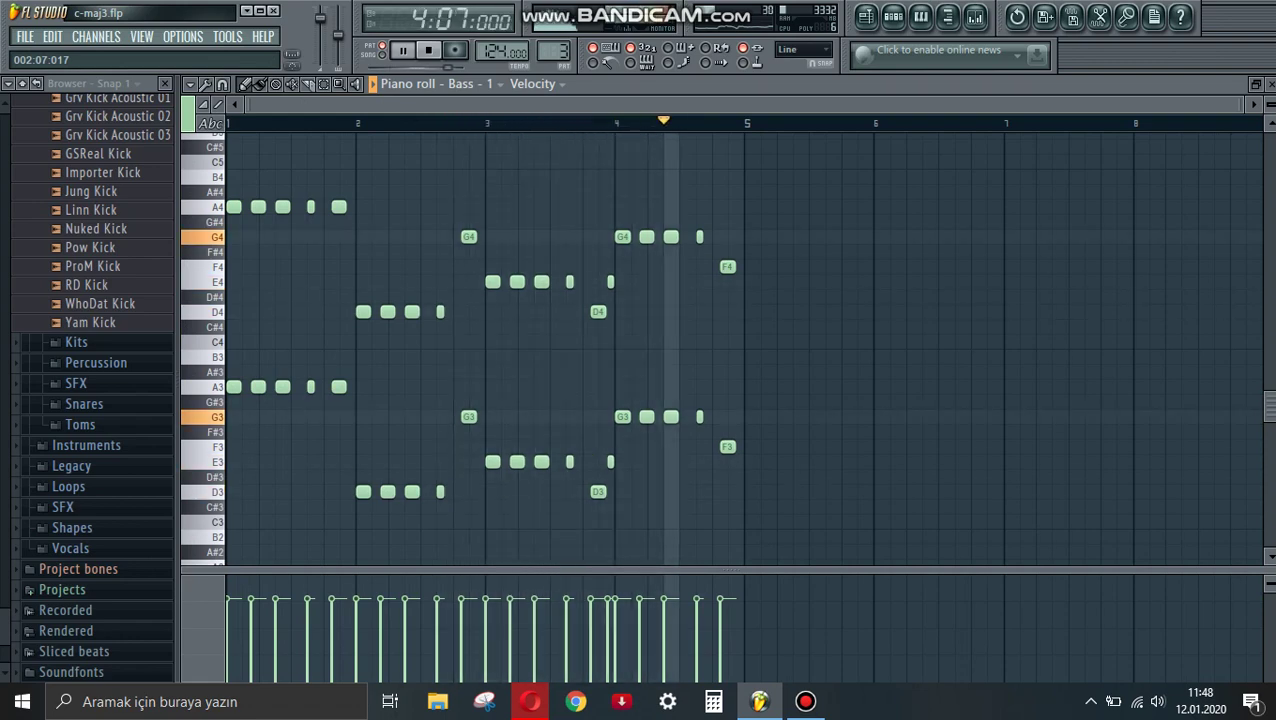
pyautogui.click(866, 16)
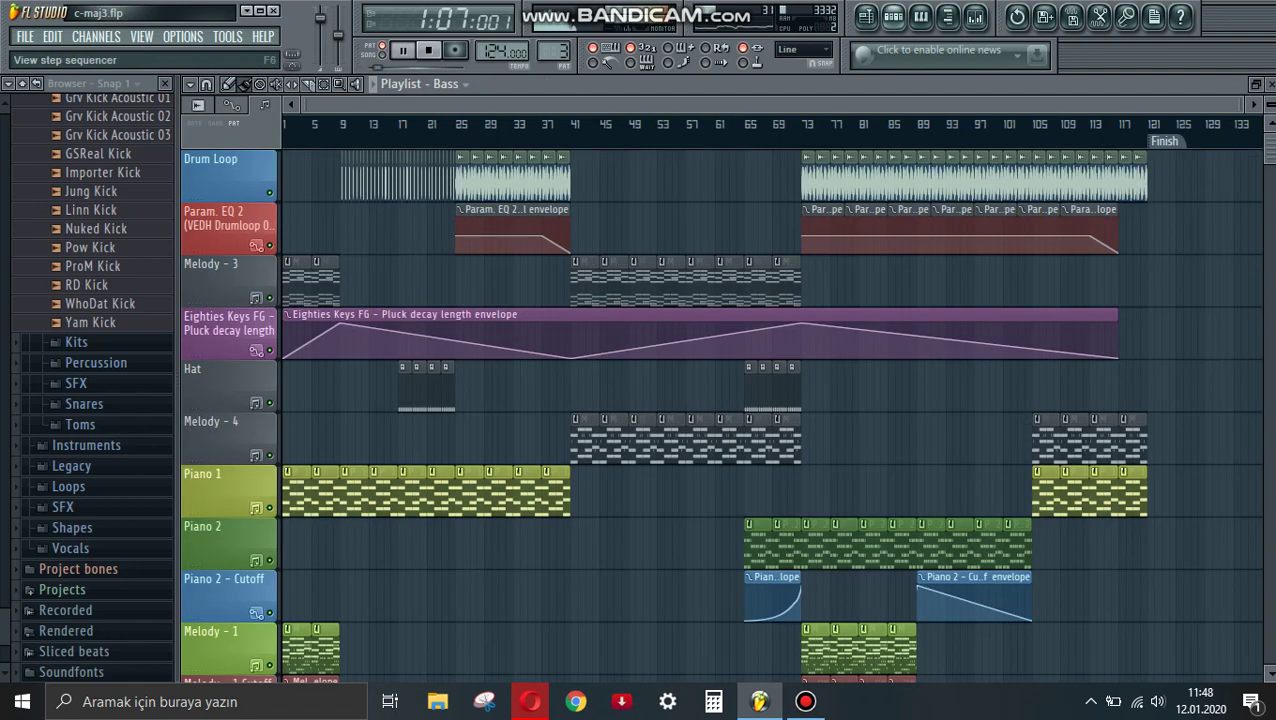
pyautogui.click(893, 16)
# Step: Switch to the Kick pattern and show the steps of its two kick channels
pyautogui.click(561, 123)
pyautogui.click(571, 197)
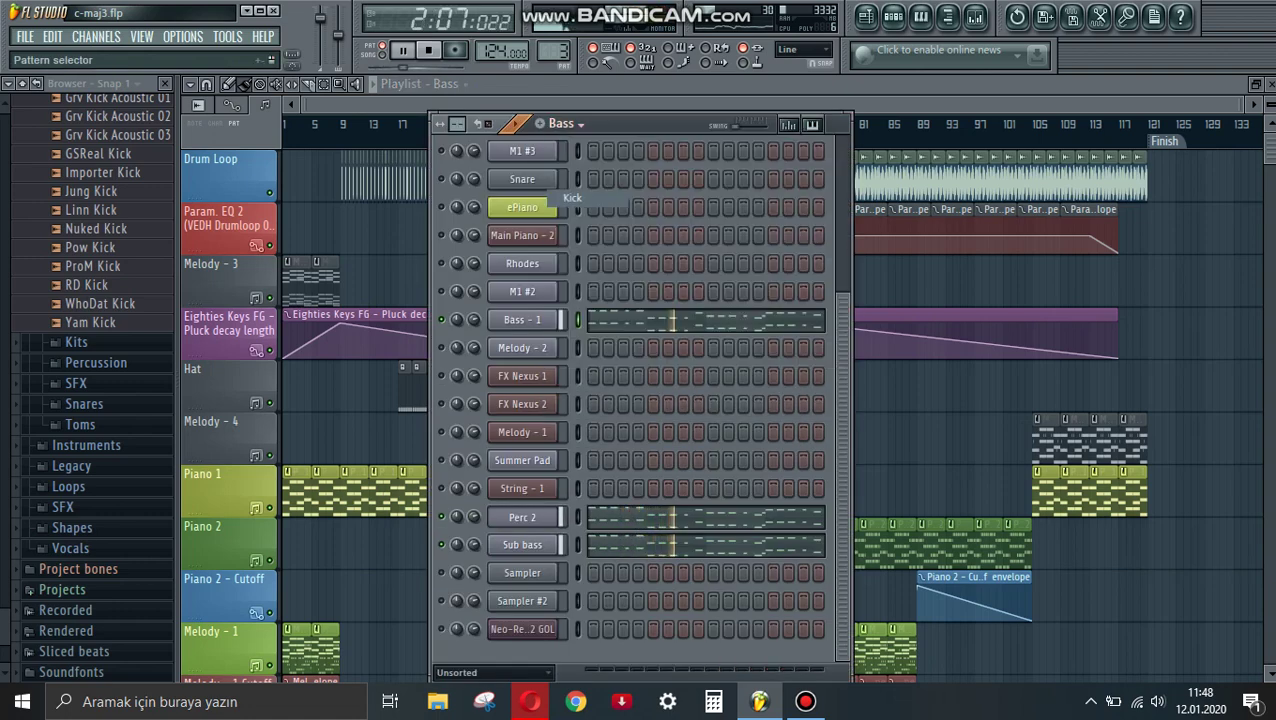
pyautogui.scroll(3, 571, 197)
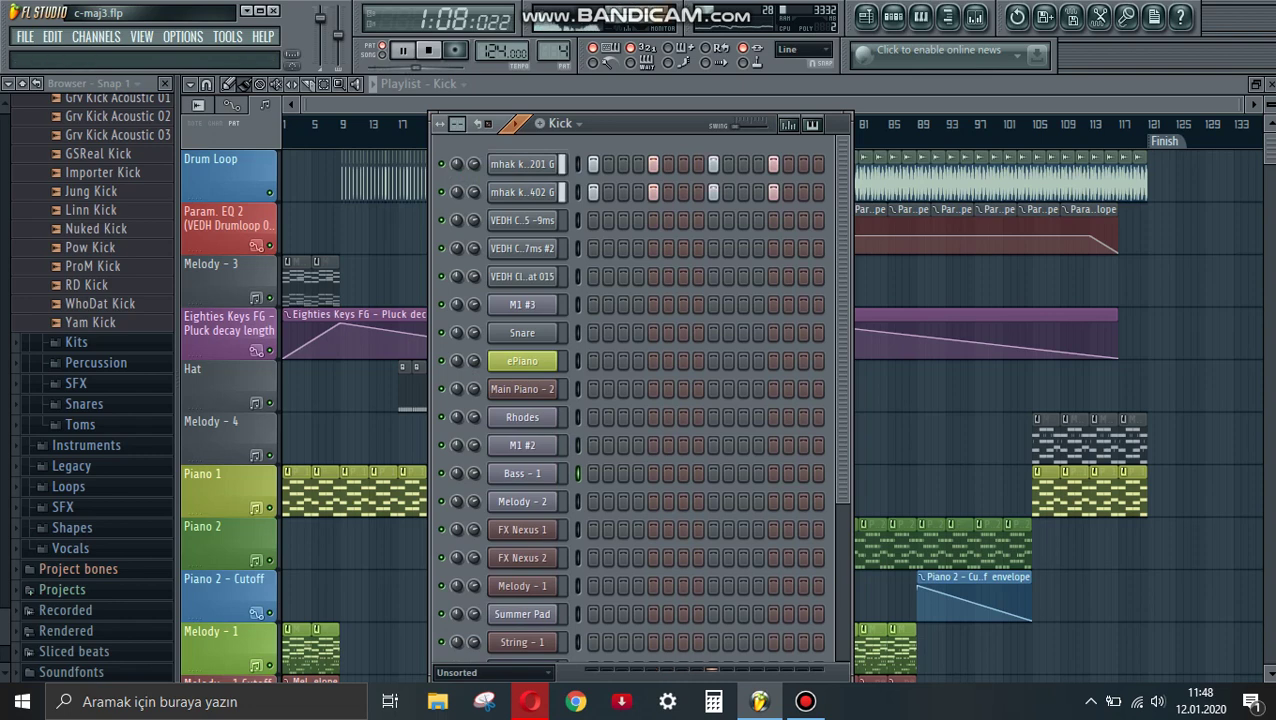
# Step: Switch to the Melody - 2 pattern and inspect the Nexus preset on its channel, closing the plugin window when done
pyautogui.click(561, 123)
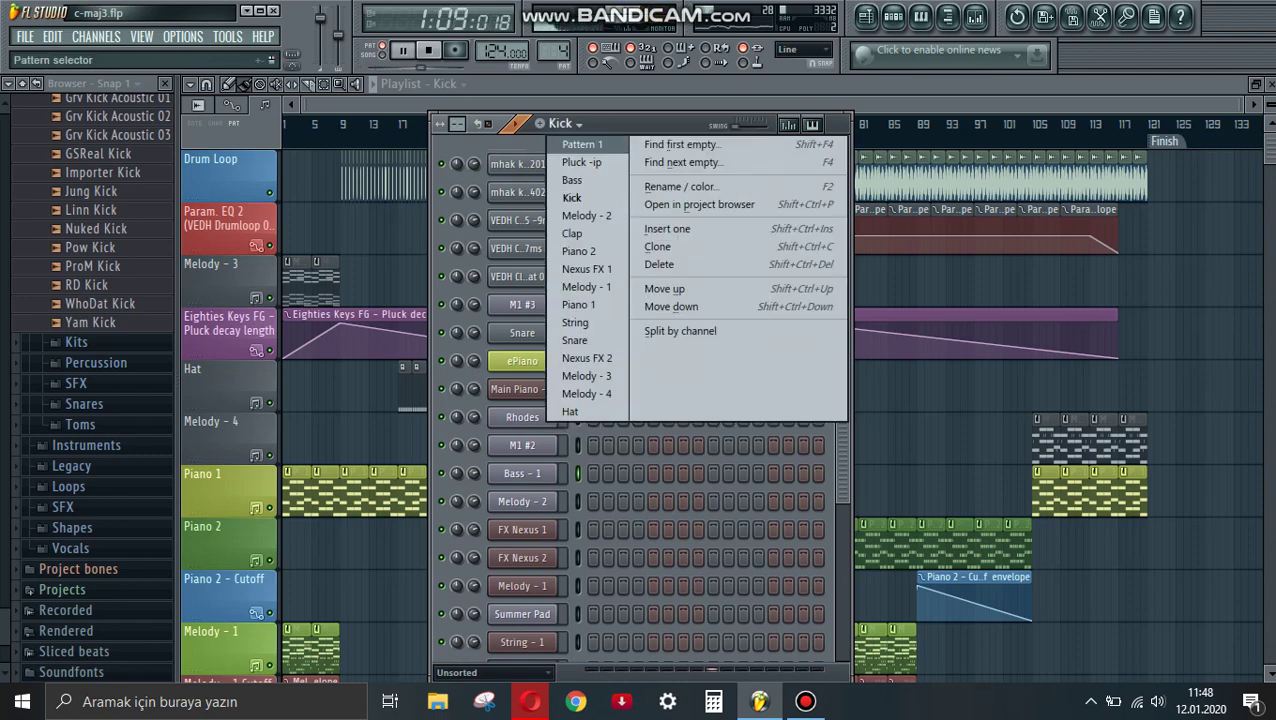
pyautogui.click(587, 215)
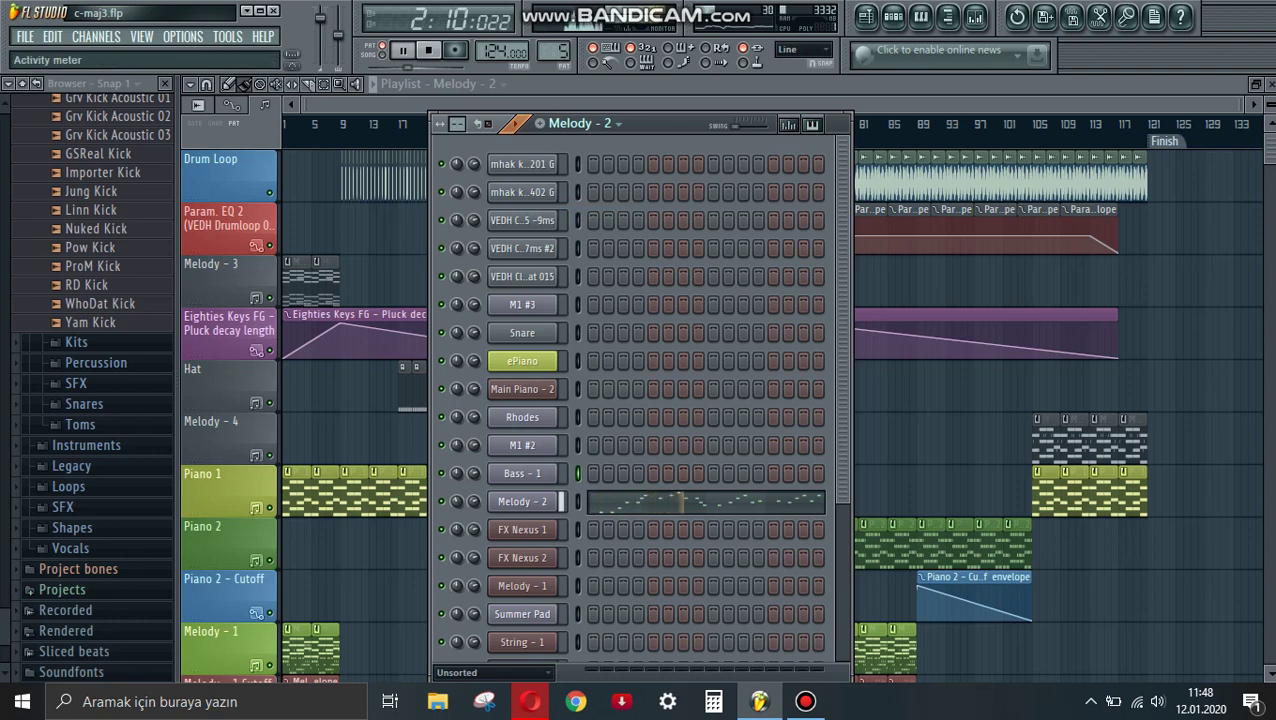
pyautogui.click(522, 501)
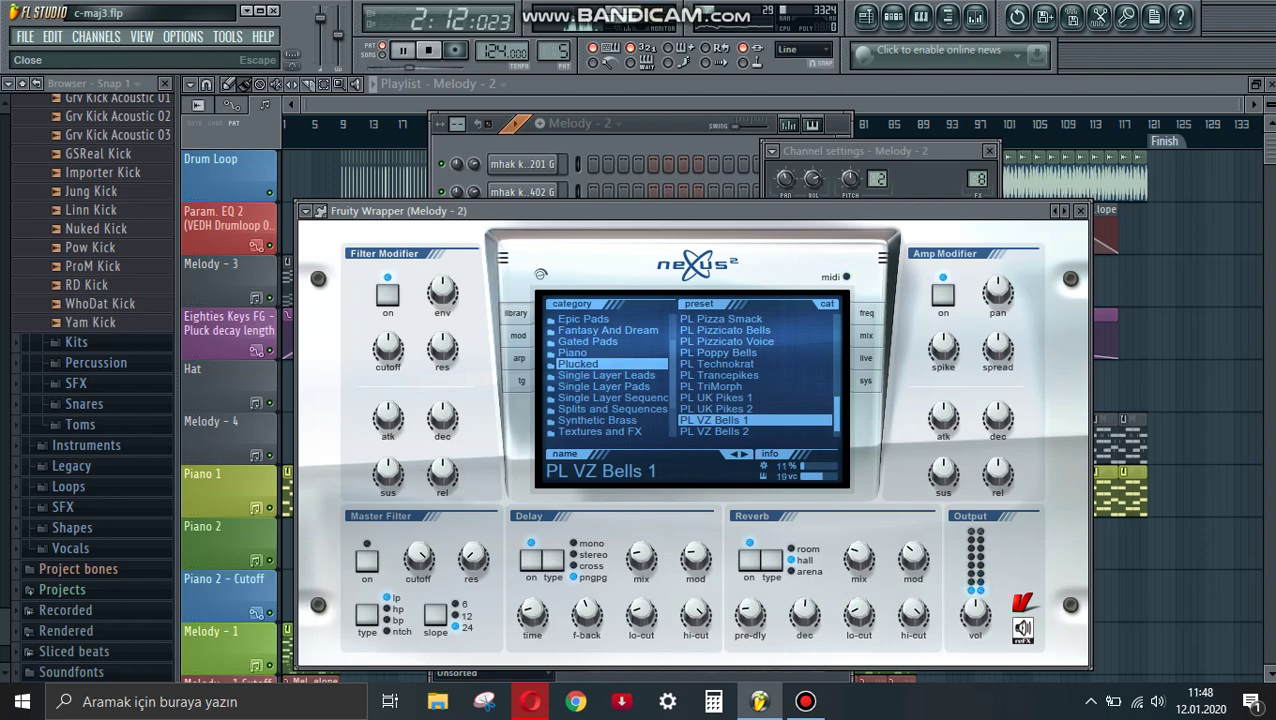
pyautogui.click(1080, 211)
# Step: Review the whole Melody - 2 note sequence in the piano roll and leave it for the playlist and sequencer view
pyautogui.press('F7')
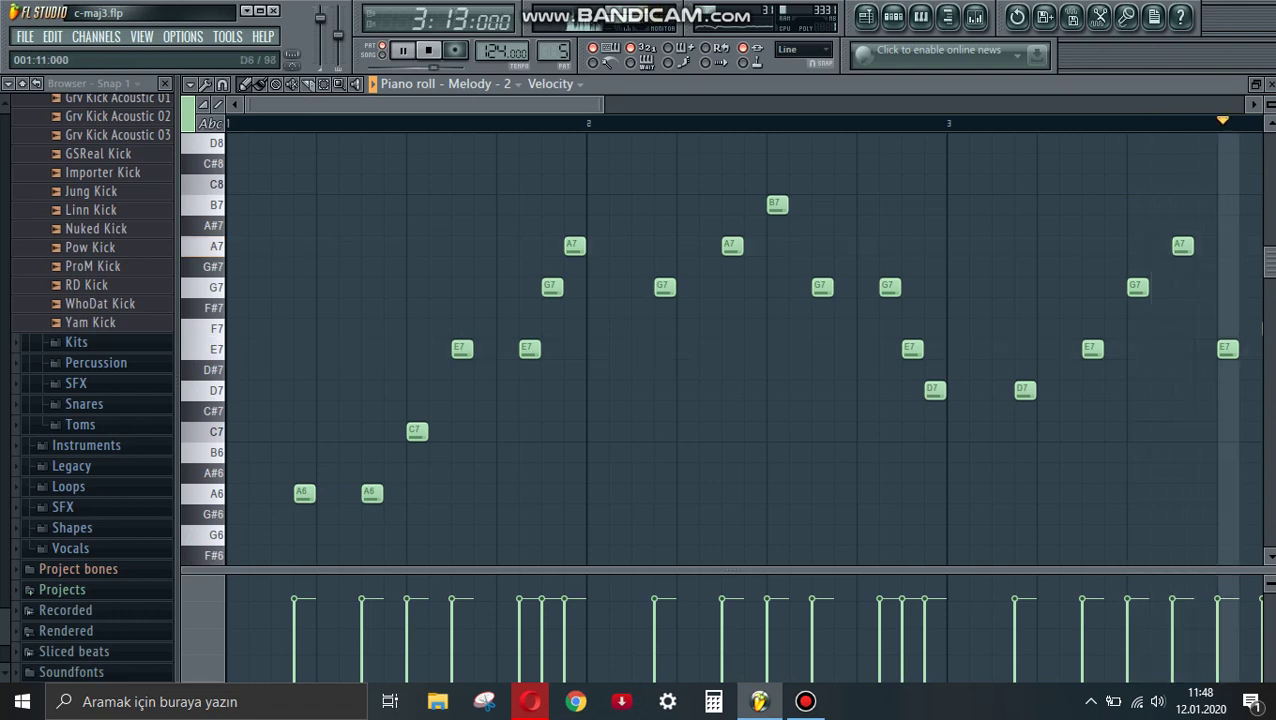
pyautogui.scroll(-3, 720, 266)
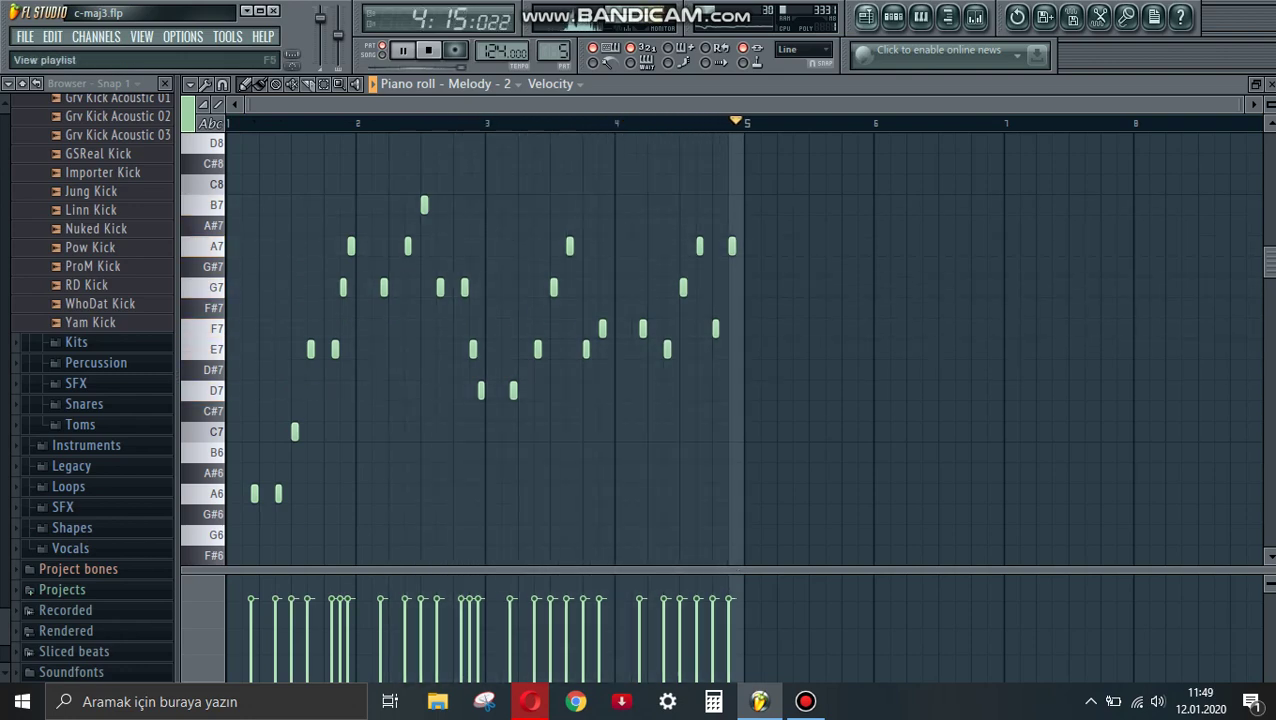
pyautogui.click(865, 16)
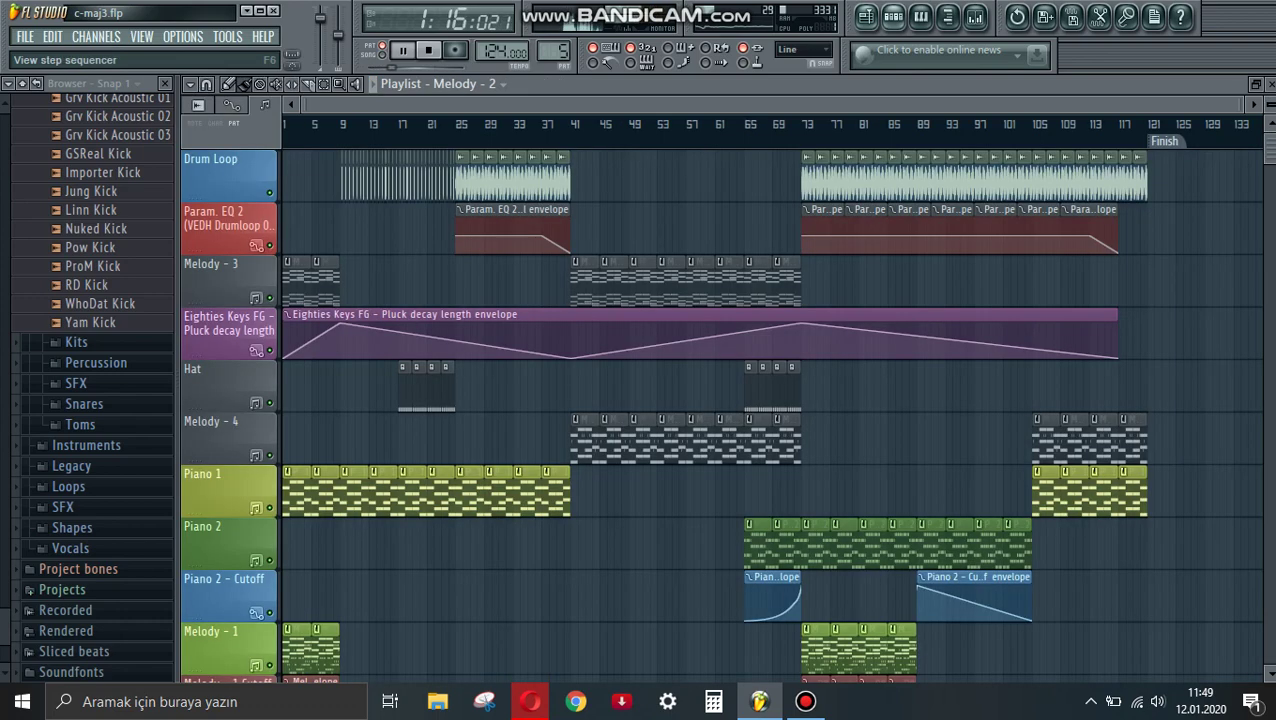
pyautogui.click(921, 16)
# Step: Switch to the Clap pattern and inspect the sample settings of its two VEDH Clap channels
pyautogui.click(565, 123)
pyautogui.click(573, 233)
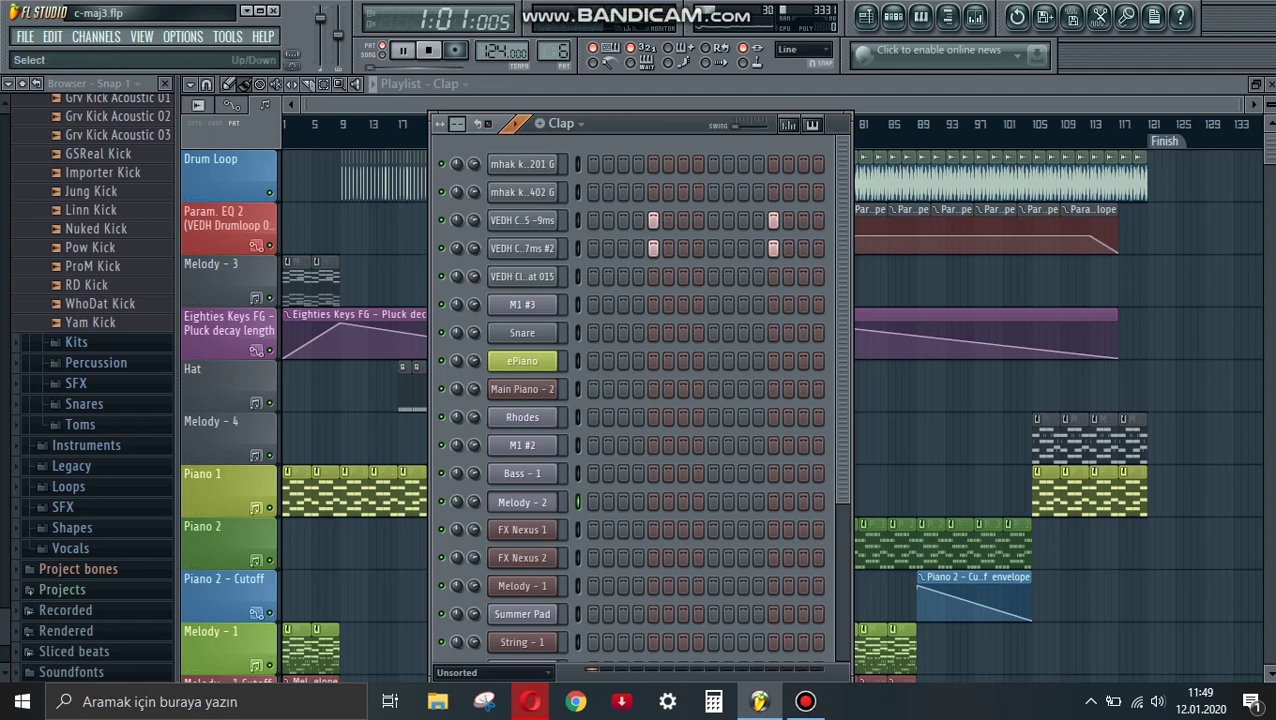
pyautogui.click(522, 248)
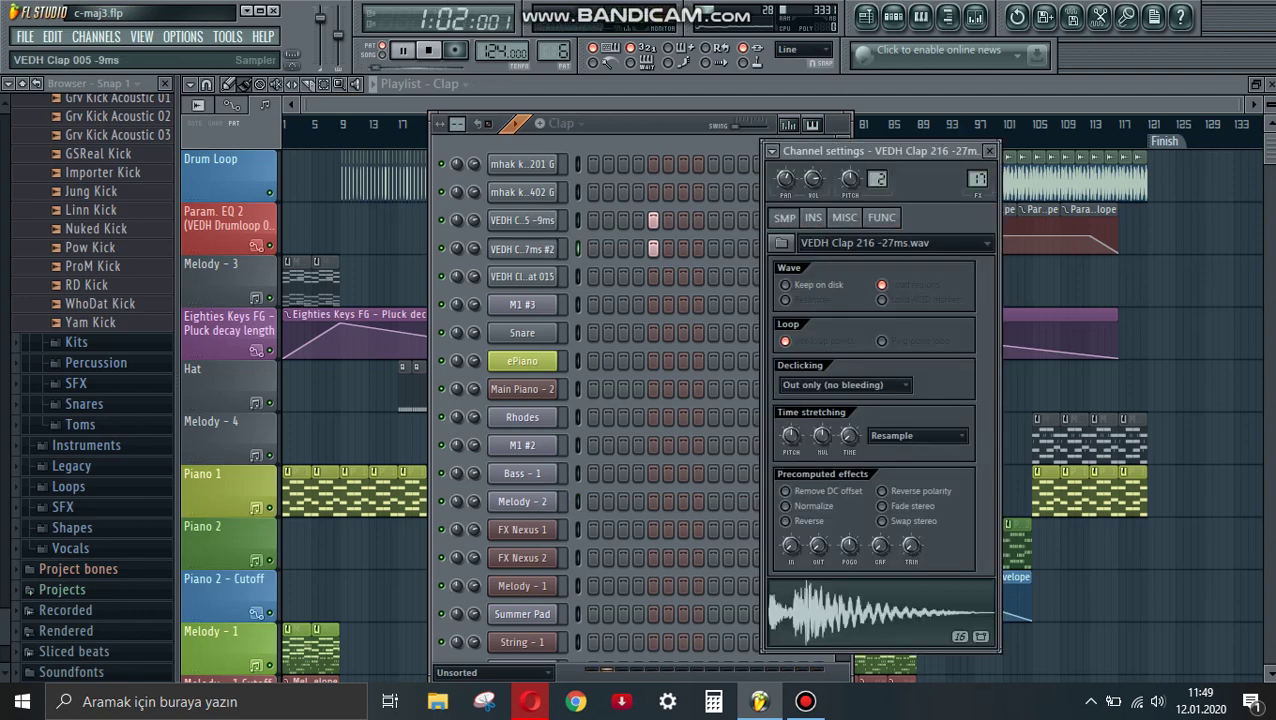
pyautogui.click(522, 220)
# Step: Switch to the Piano 2 pattern and review the Main Piano - 2 notes in the piano roll
pyautogui.click(565, 123)
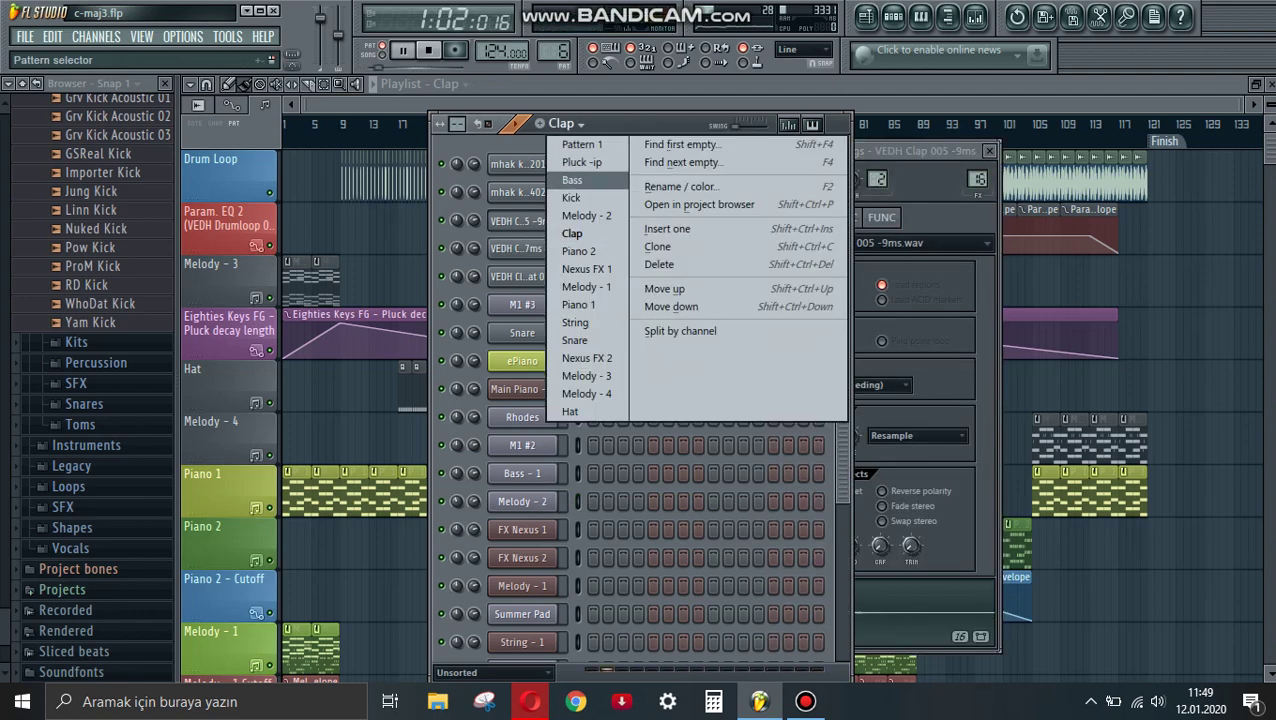
pyautogui.click(573, 251)
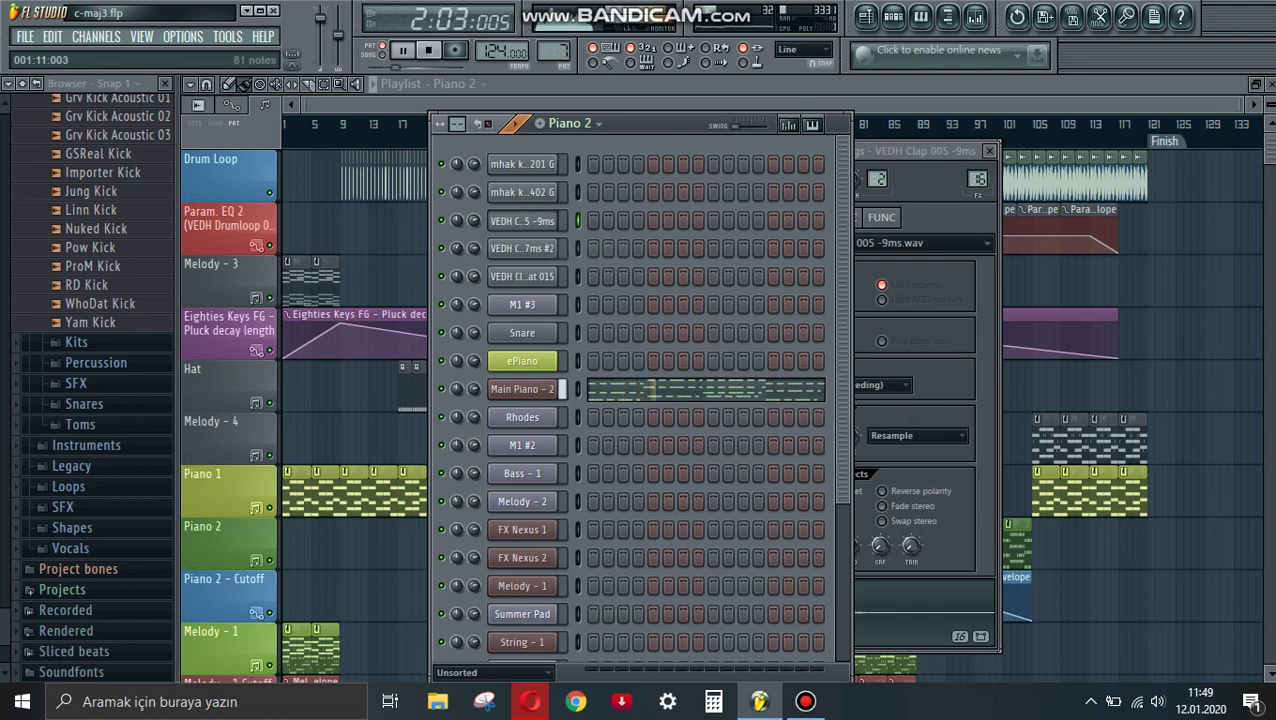
pyautogui.click(650, 388)
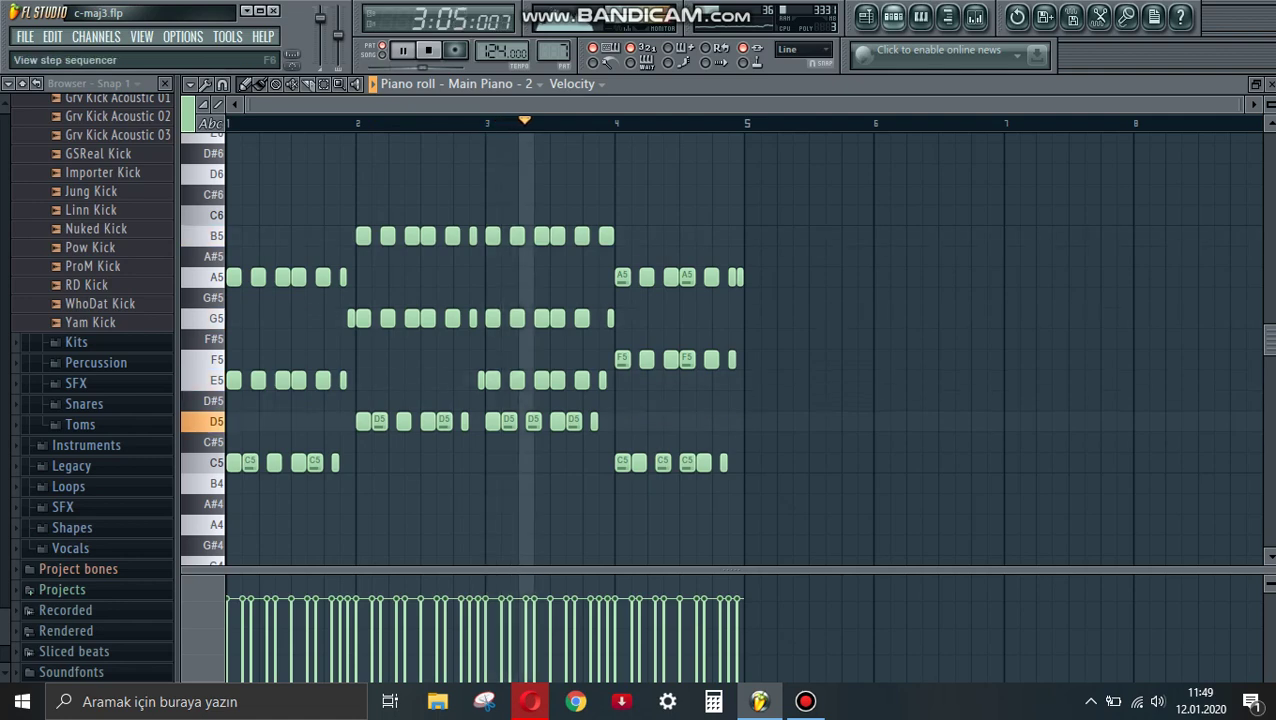
# Step: Open the Main Piano - 2 channel's Nexus plugin and reposition its window so the whole interface shows
pyautogui.click(893, 16)
pyautogui.click(518, 393)
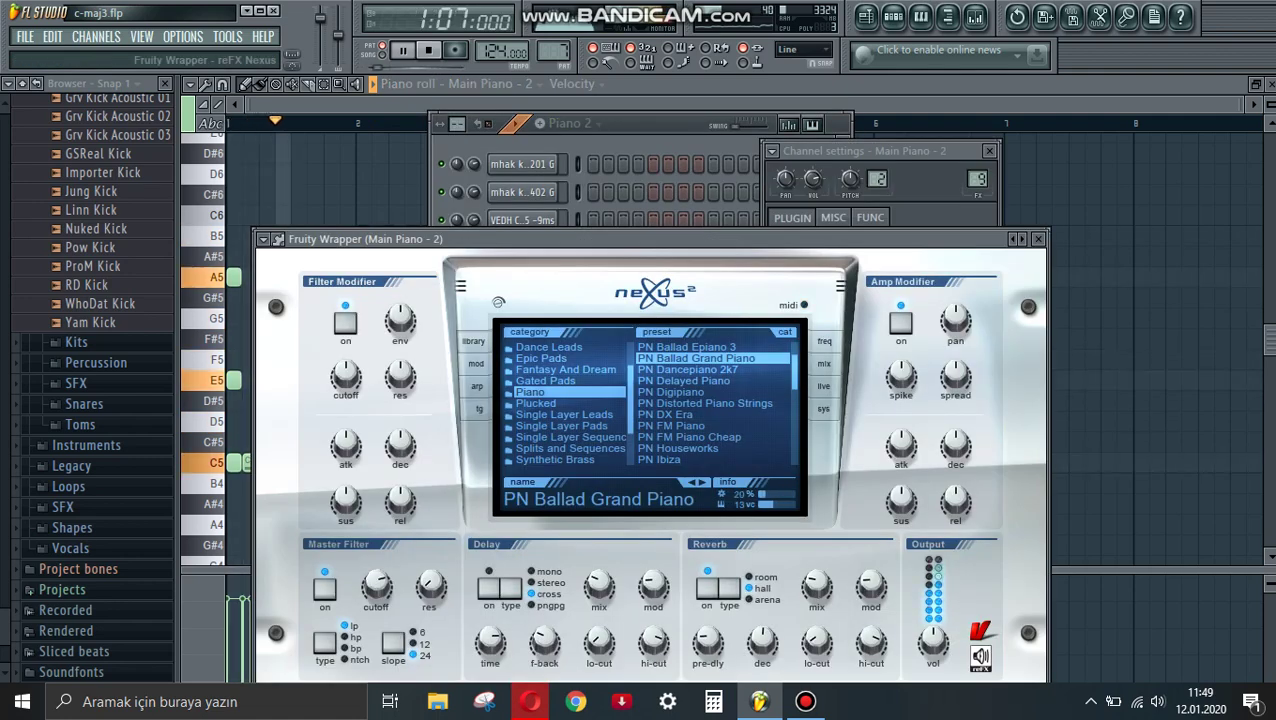
pyautogui.moveTo(600, 239); pyautogui.dragTo(666, 203)
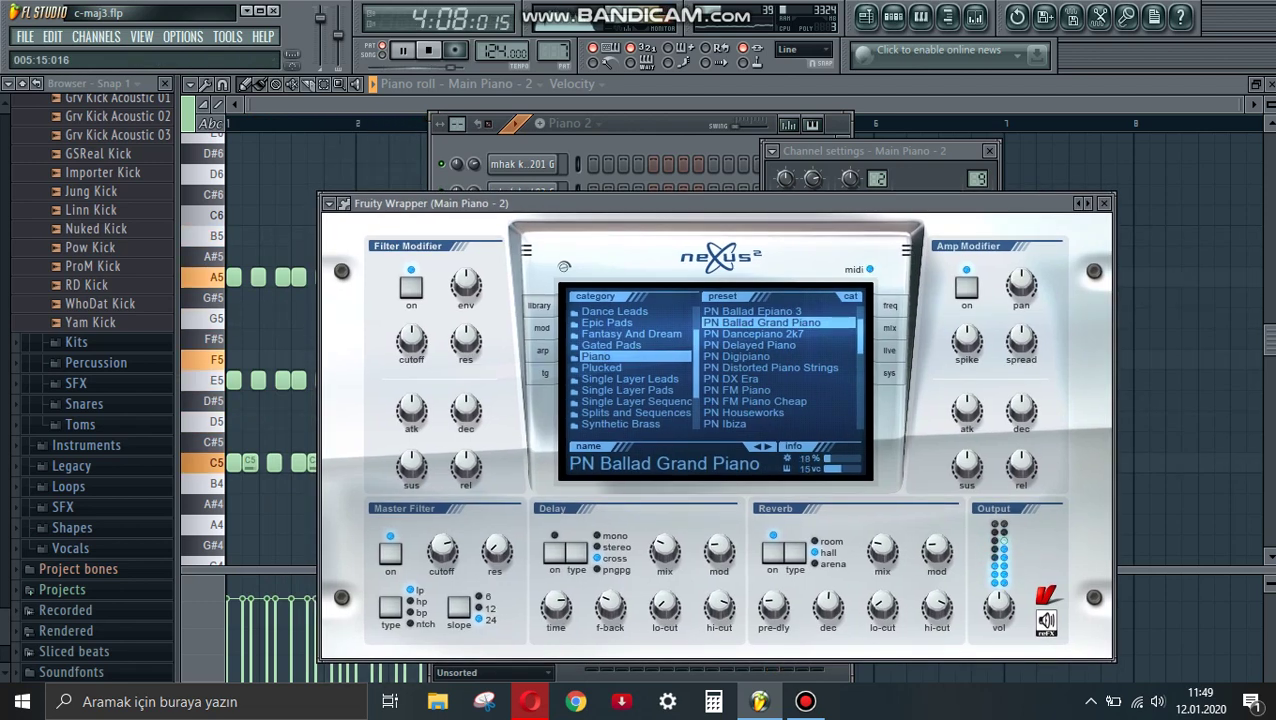
# Step: Switch to the Nexus FX 1 pattern and inspect the Nexus preset on the FX Nexus 1 channel
pyautogui.click(570, 123)
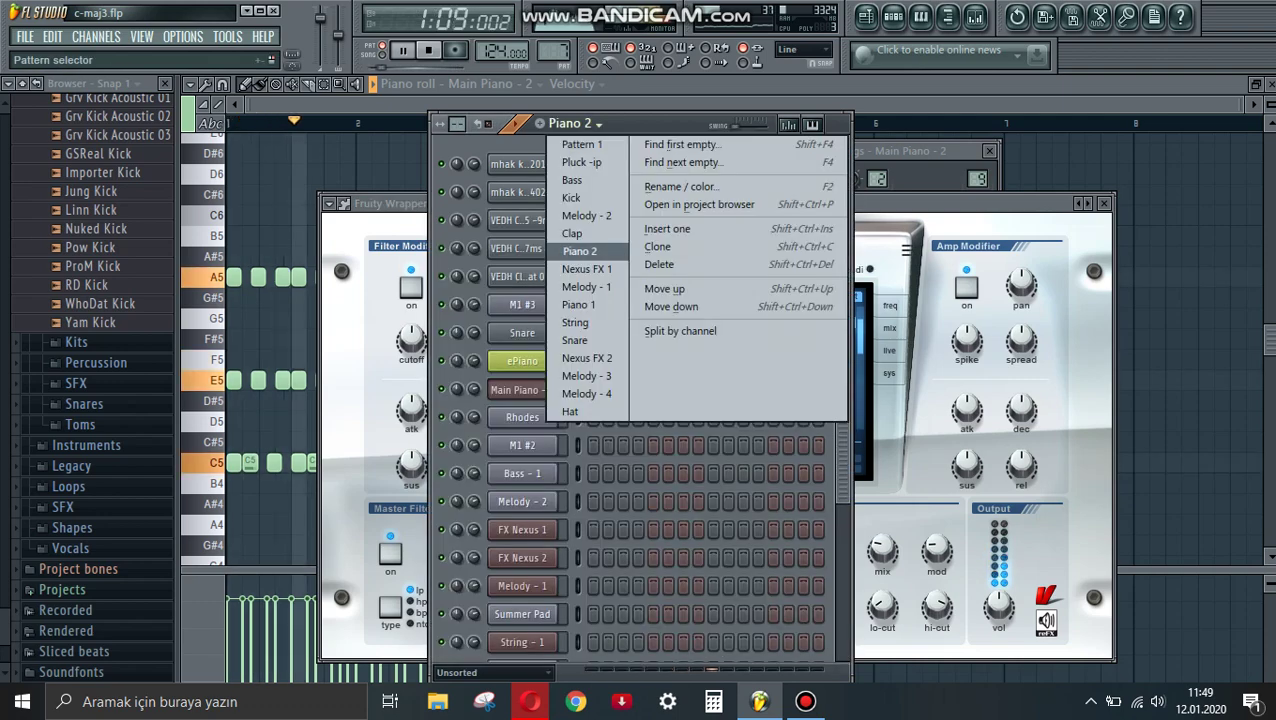
pyautogui.click(587, 269)
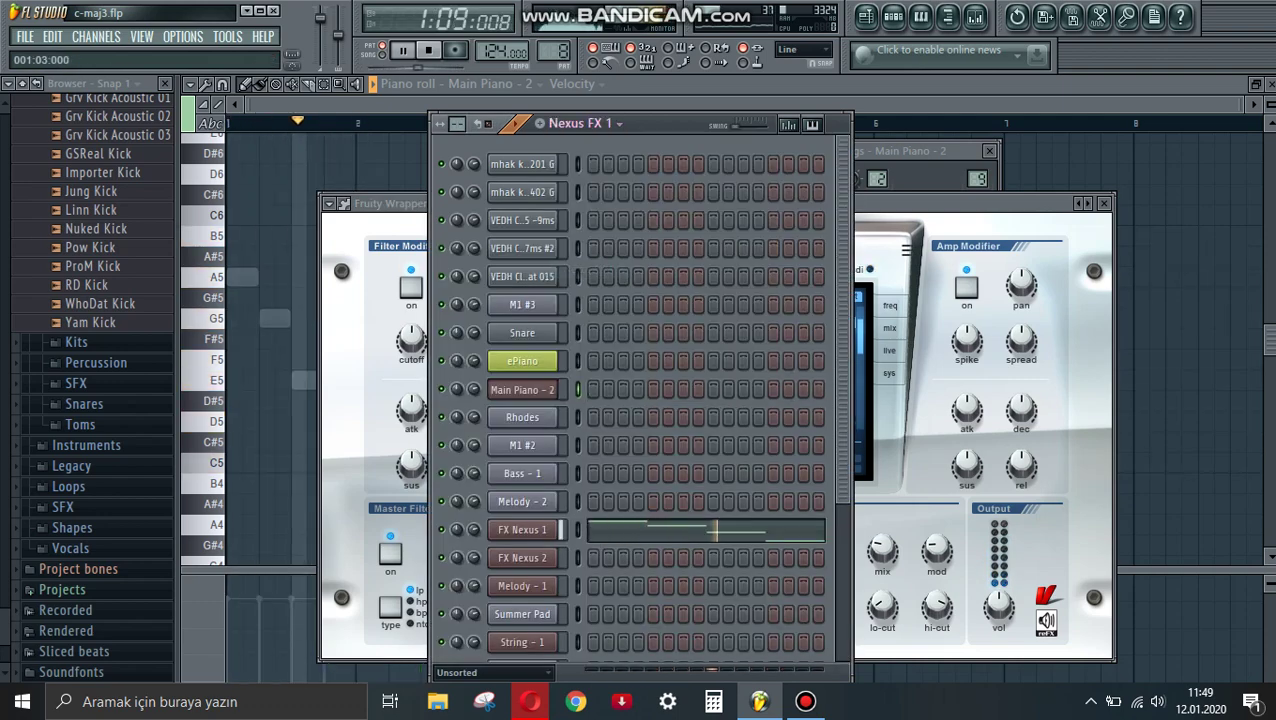
pyautogui.click(522, 529)
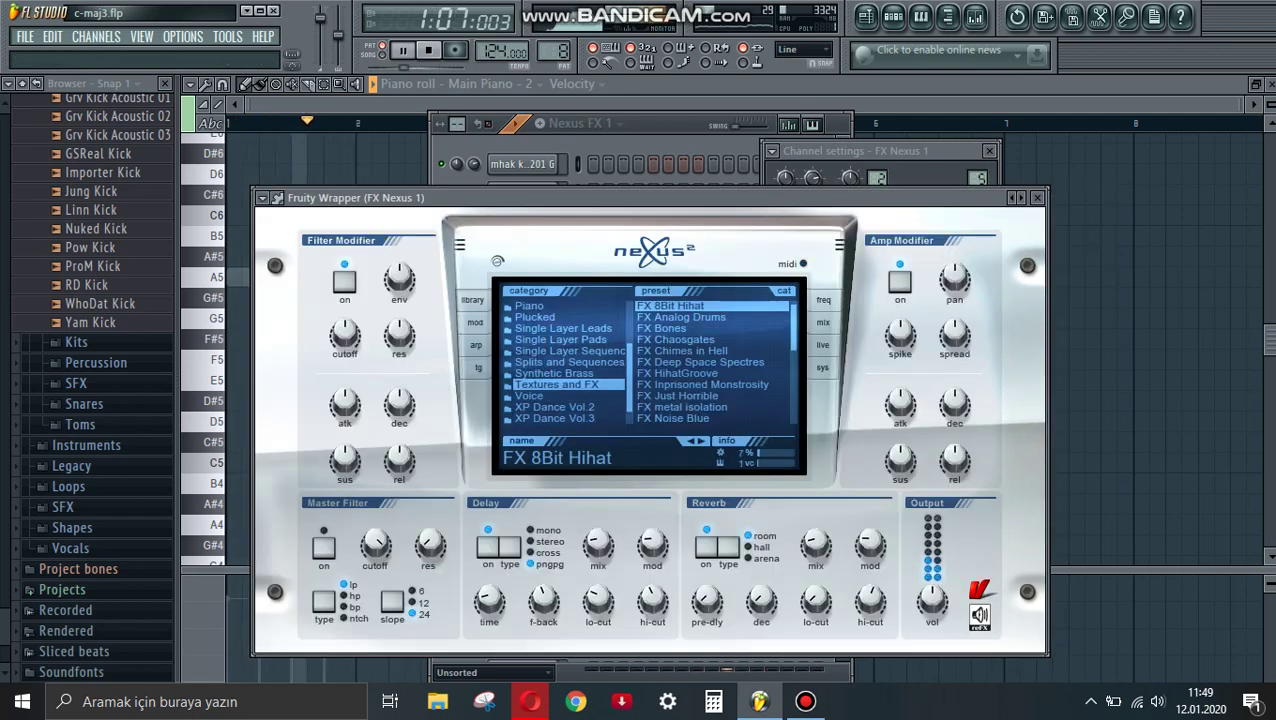
# Step: Switch to the Melody - 1 pattern and inspect the Nexus preset on the Melody - 1 channel
pyautogui.click(580, 123)
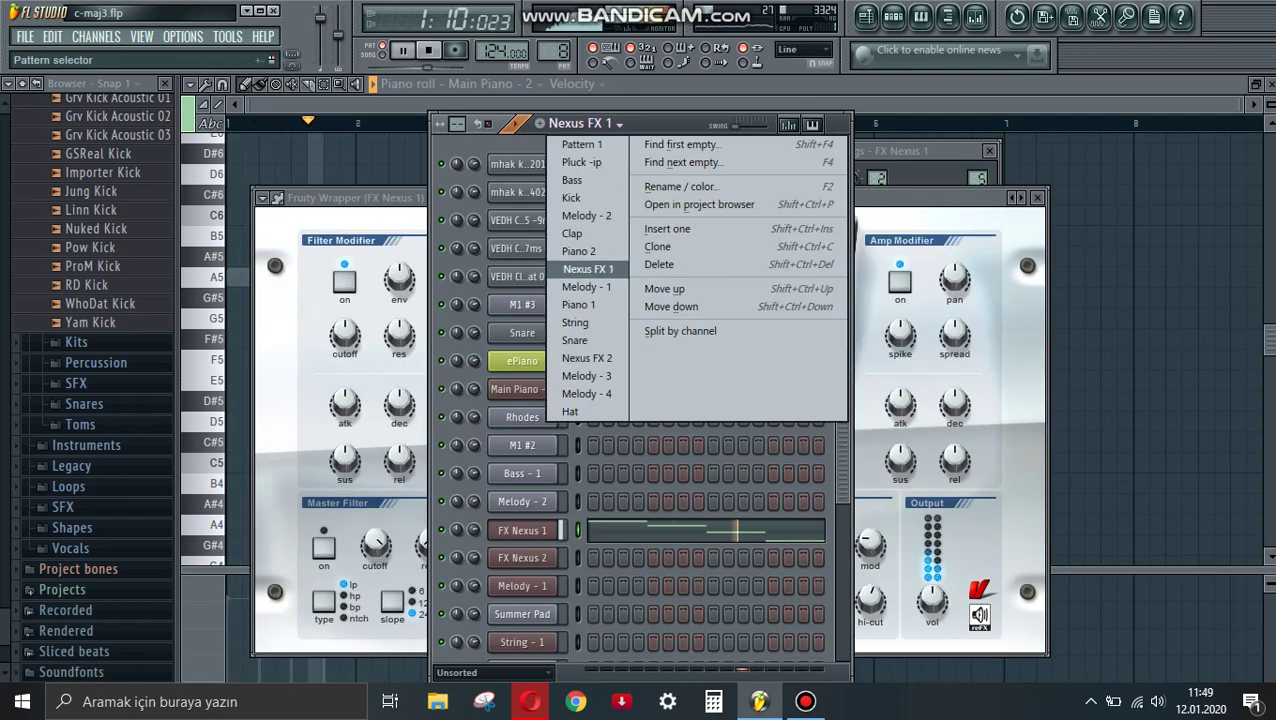
pyautogui.click(587, 286)
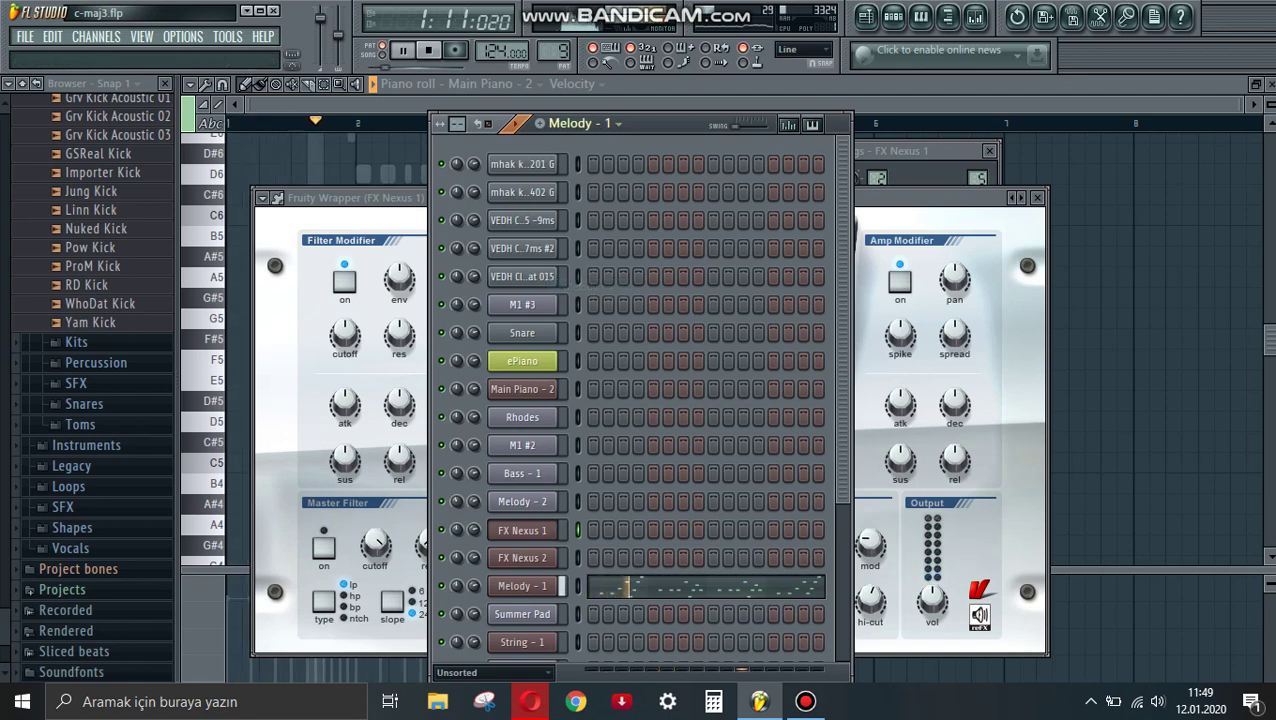
pyautogui.click(522, 586)
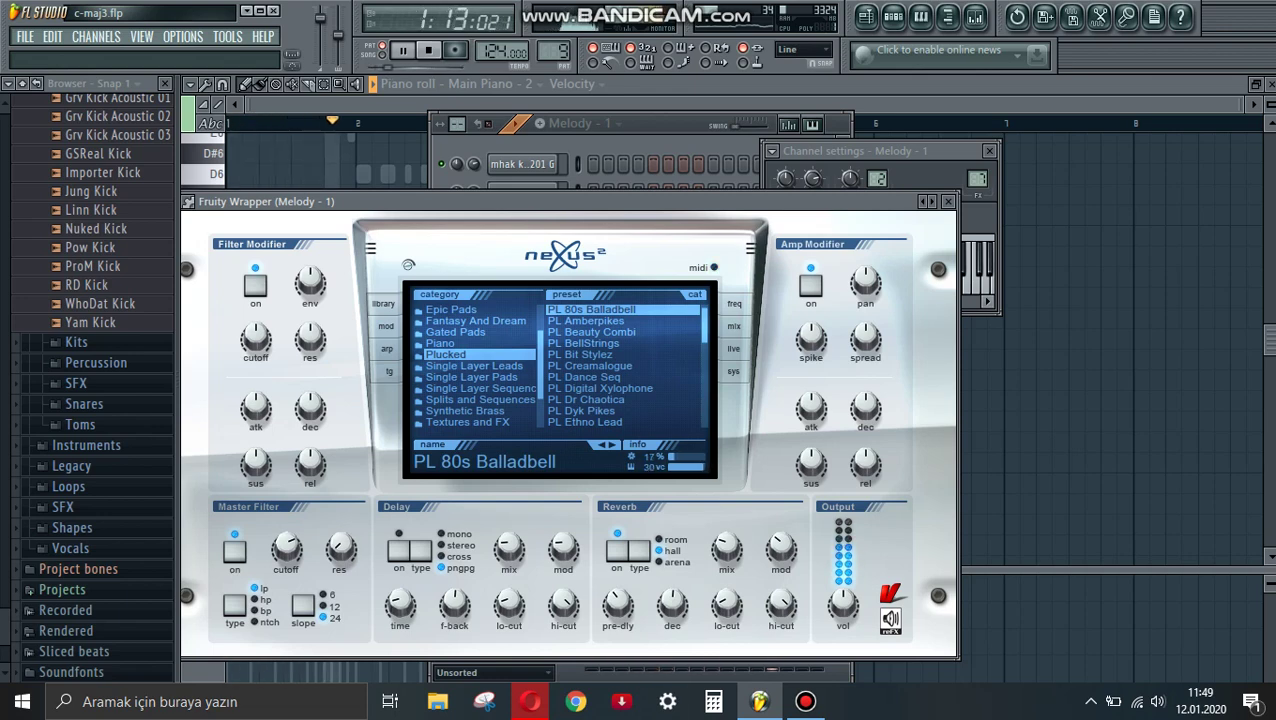
# Step: Switch to the Piano 1 pattern and review the ePiano notes in the piano roll
pyautogui.press('F6')
pyautogui.click(585, 123)
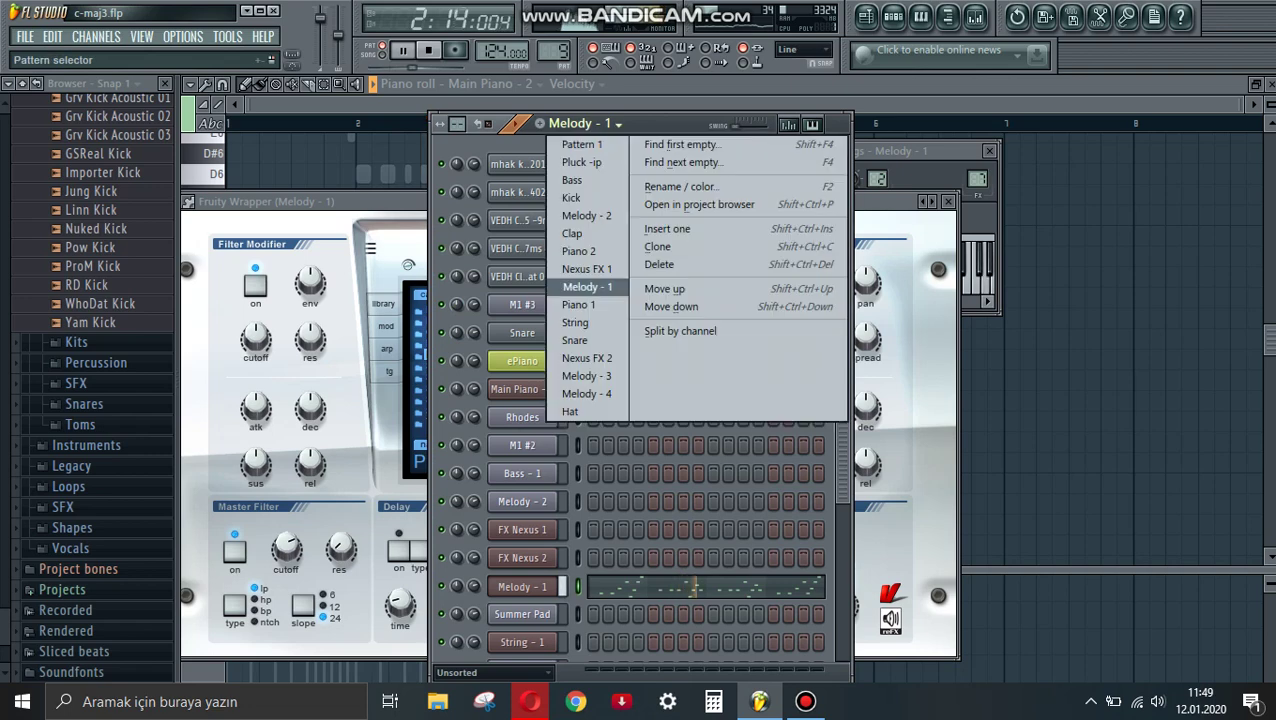
pyautogui.click(578, 304)
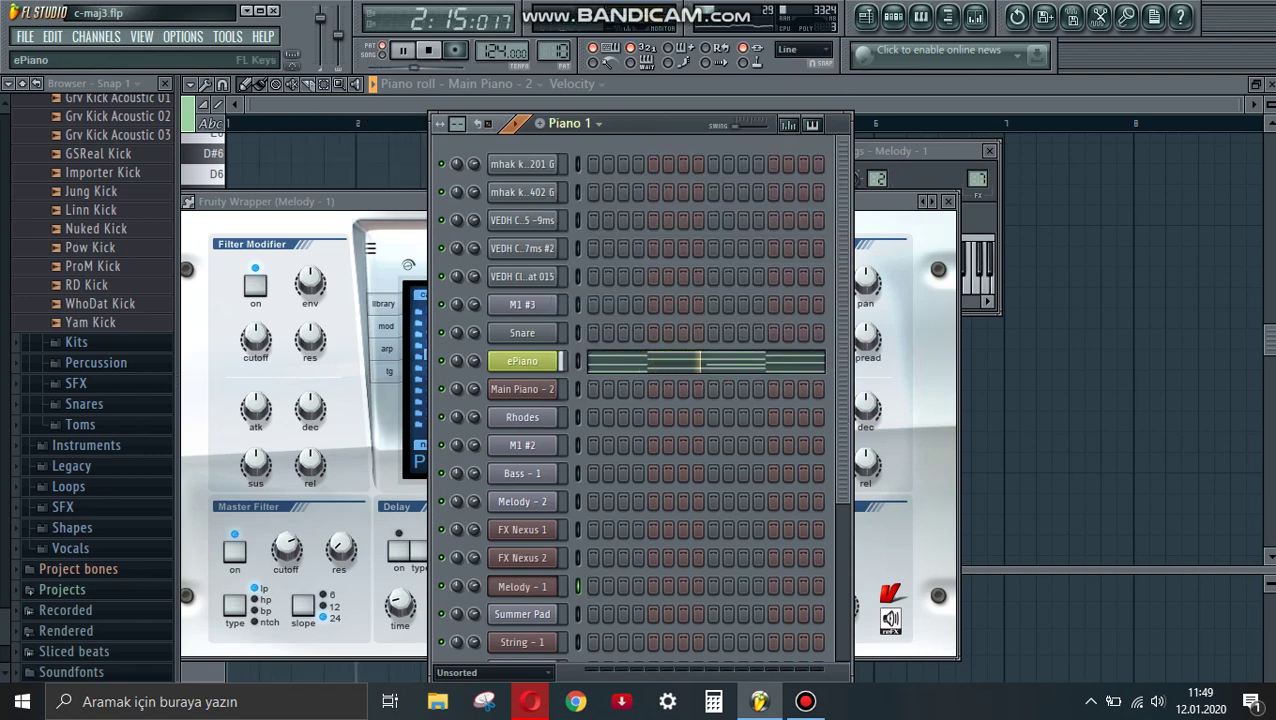
pyautogui.press('F7')
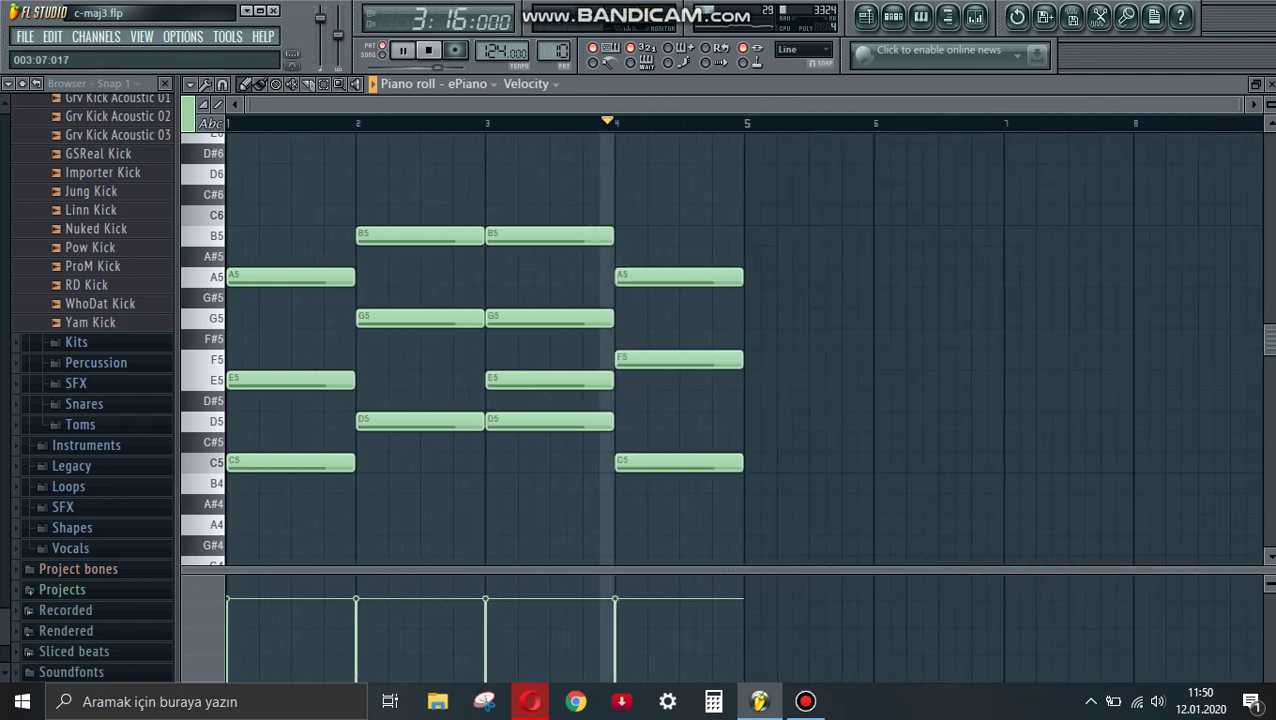
# Step: Open the ePiano channel's FL Keys plugin and reposition its window to show its sample set and controls
pyautogui.press('F6')
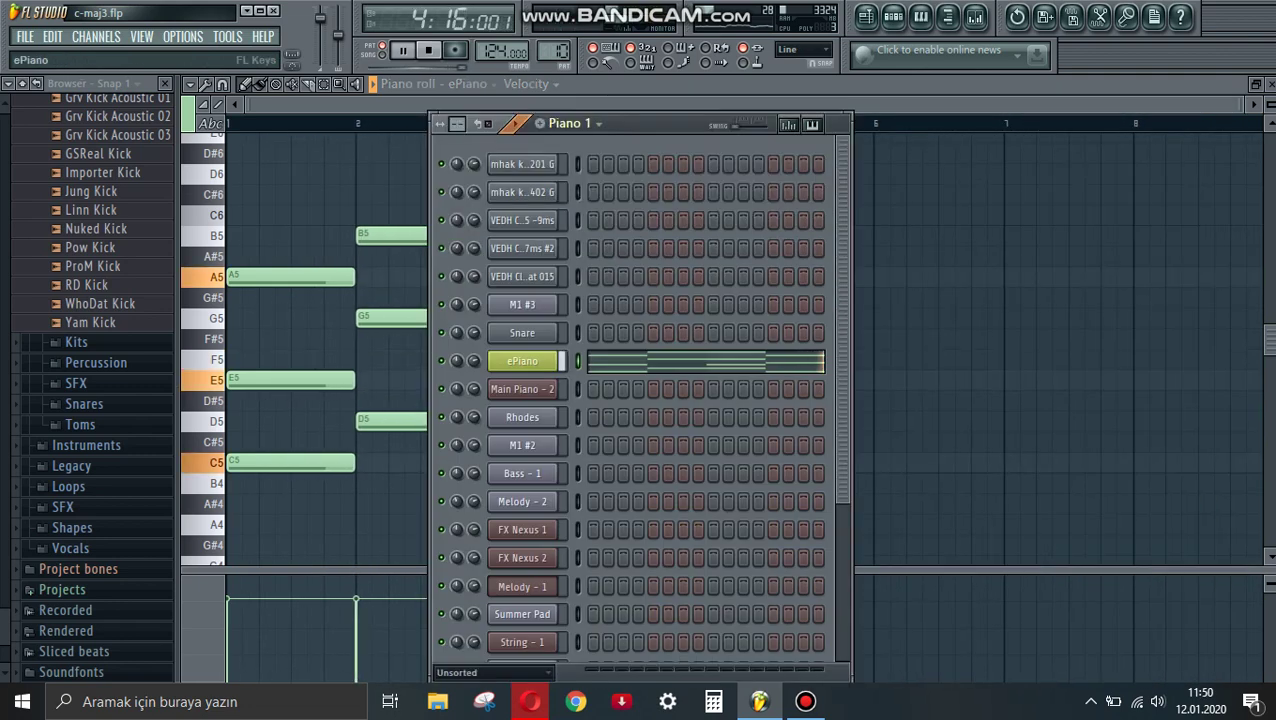
pyautogui.click(522, 361)
pyautogui.moveTo(330, 208); pyautogui.dragTo(392, 289)
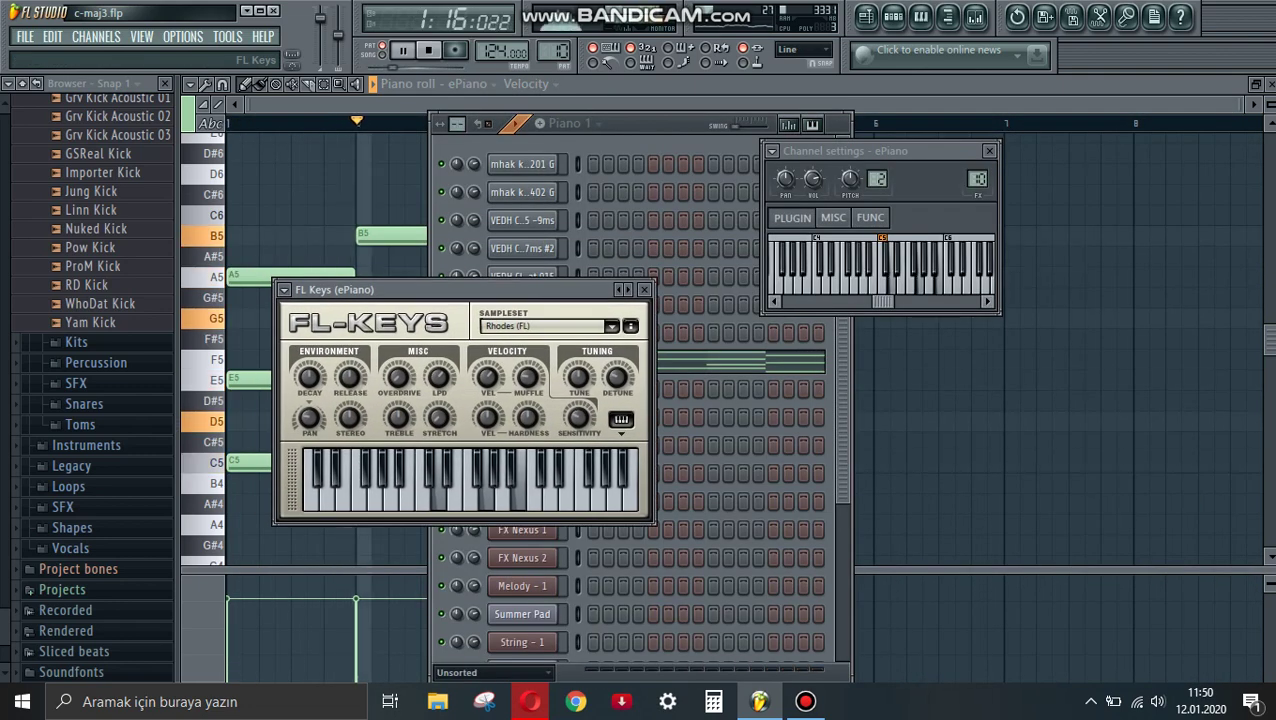
# Step: Switch to the String pattern and inspect the String - 1 channel's Nexus preset and its piano roll notes
pyautogui.press('F6')
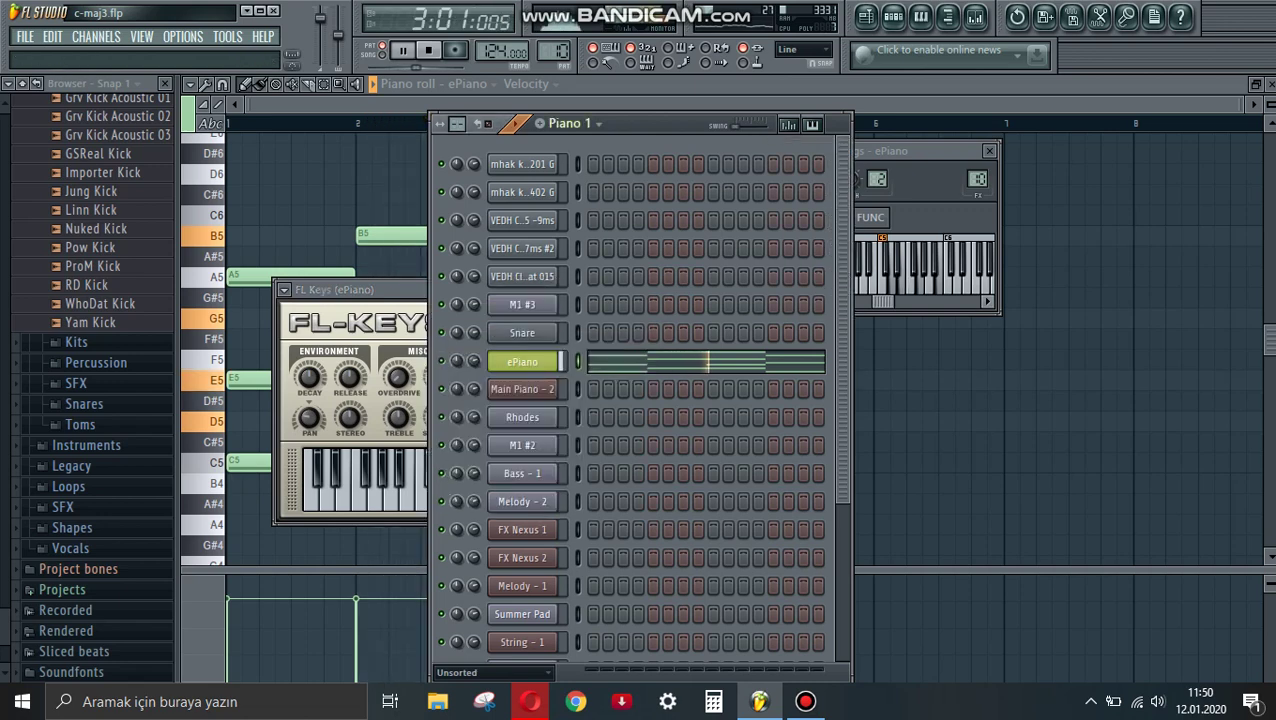
pyautogui.click(567, 123)
pyautogui.click(585, 324)
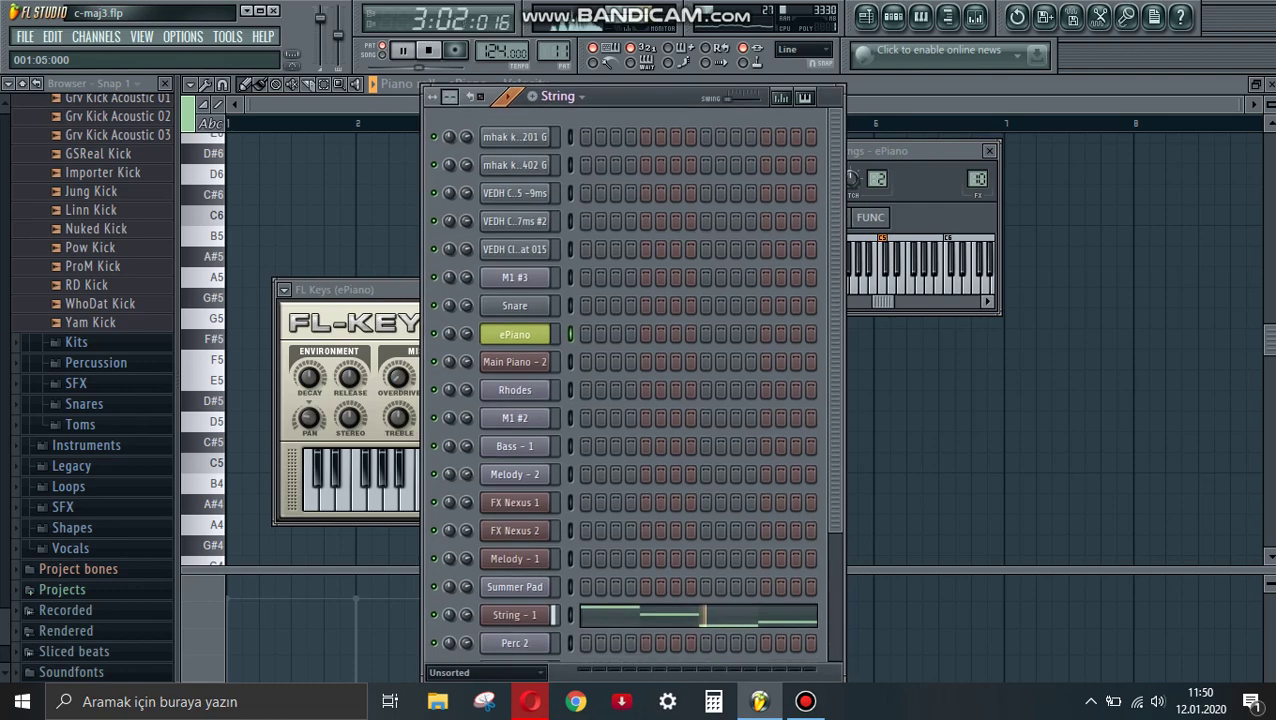
pyautogui.click(514, 614)
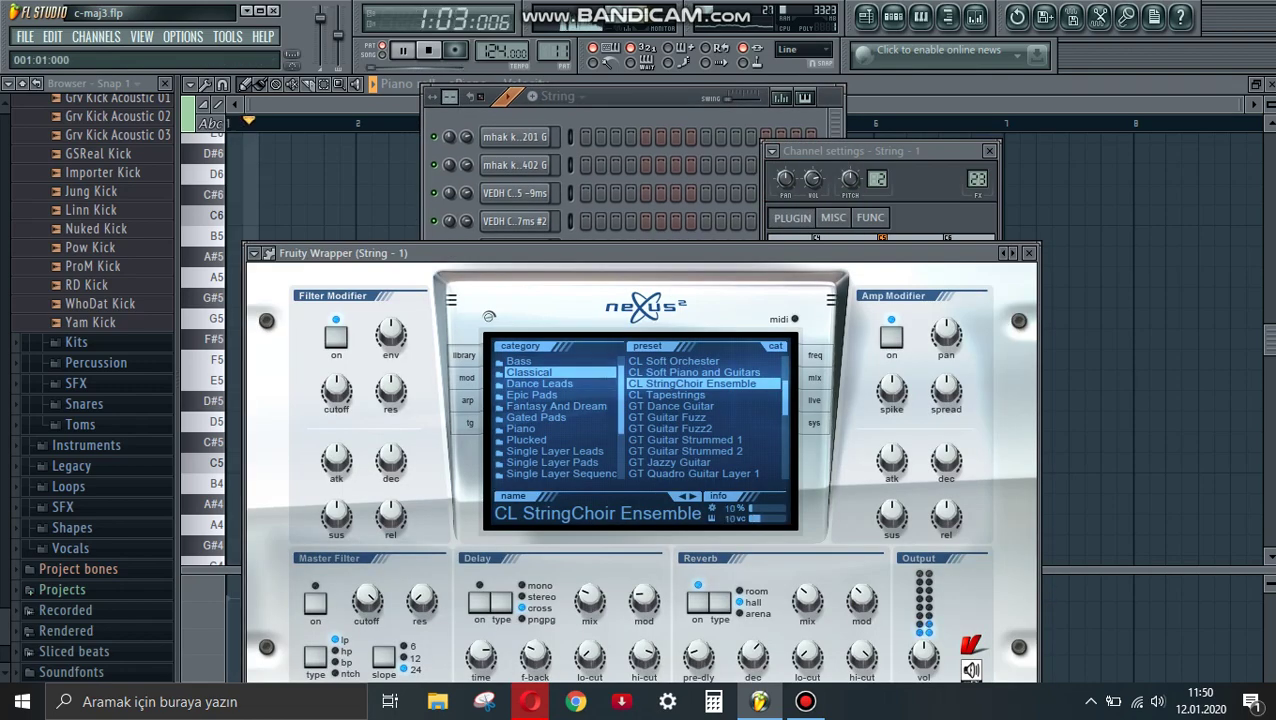
pyautogui.press('F6')
pyautogui.press('F7')
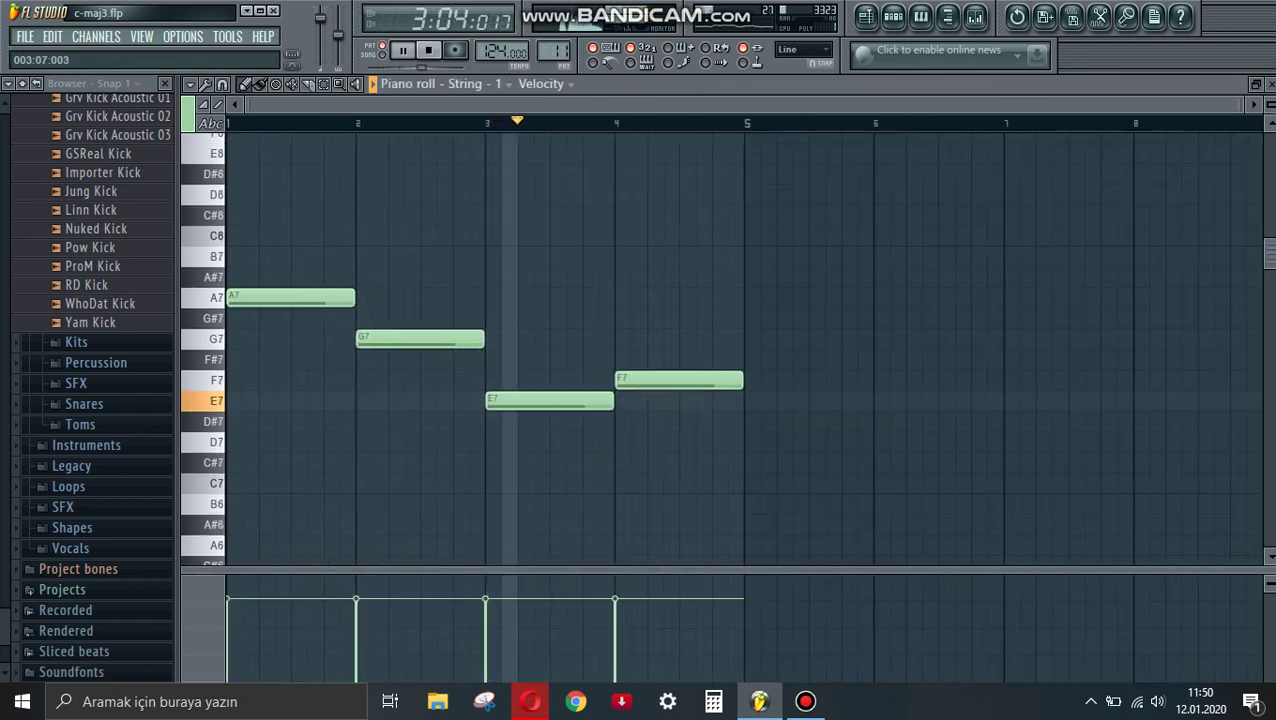
# Step: Switch to the Snare pattern and inspect the sample settings of the Snare channel
pyautogui.press('F6')
pyautogui.click(558, 96)
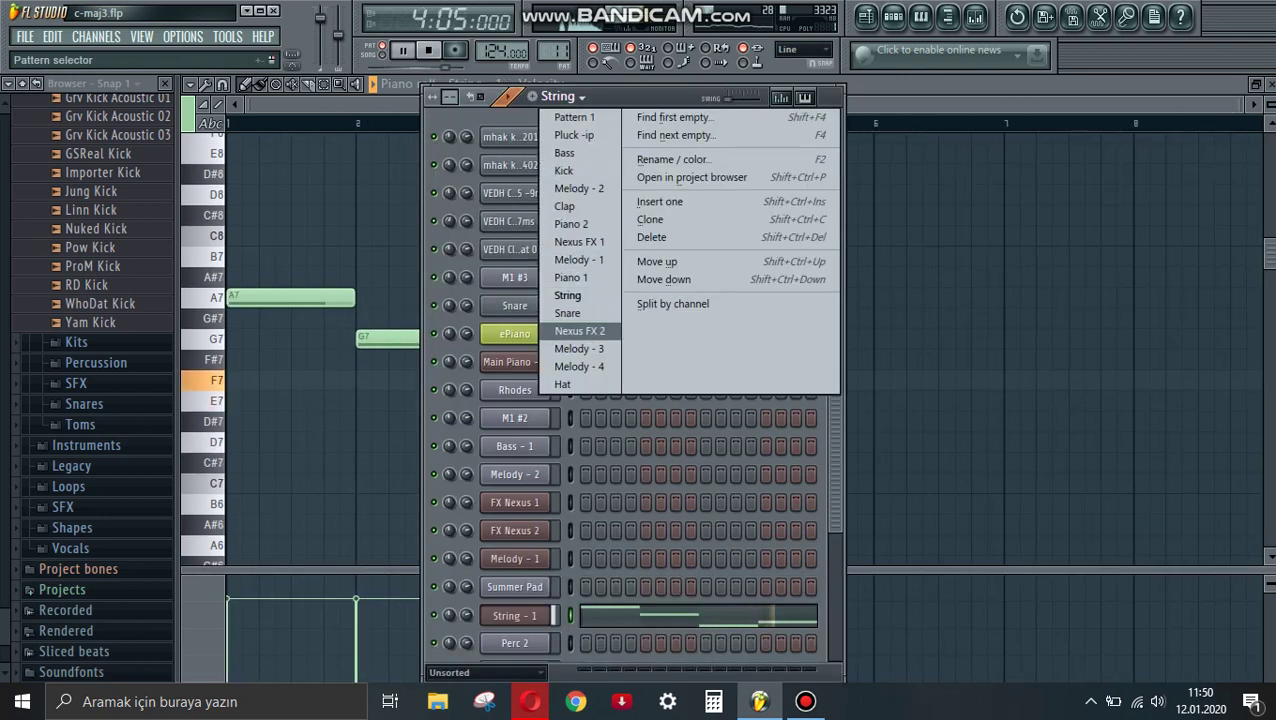
pyautogui.click(568, 313)
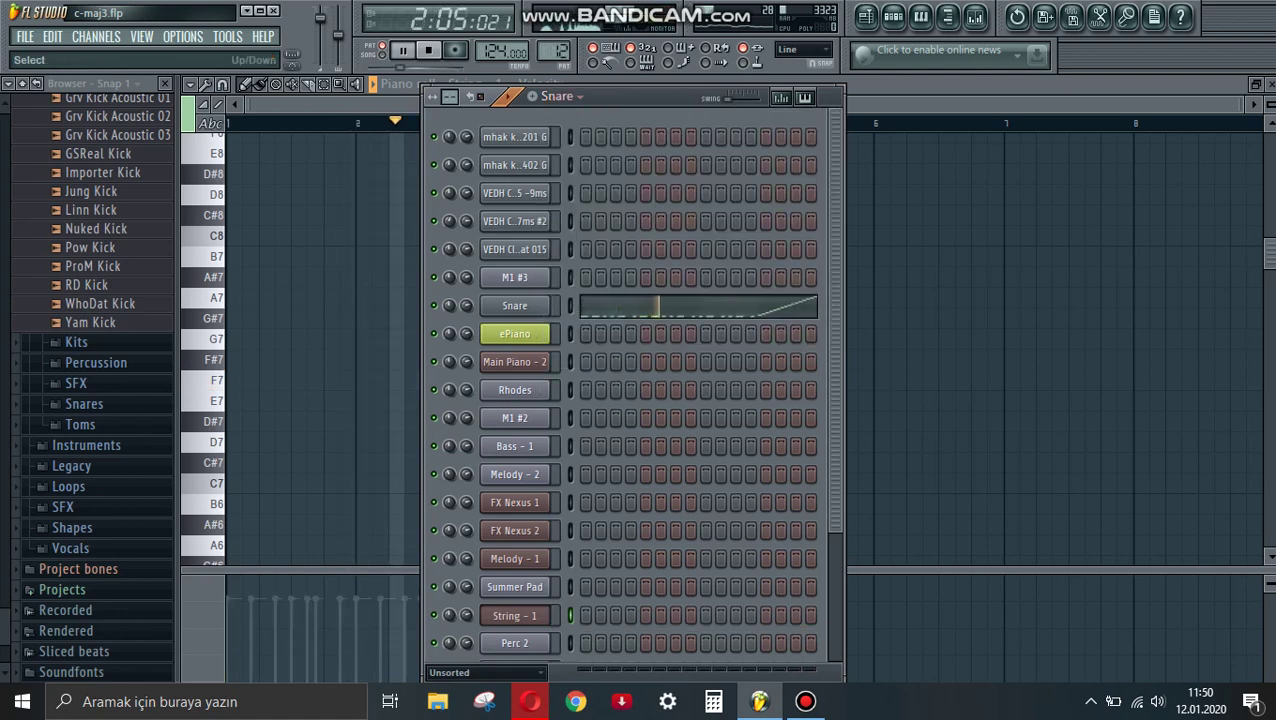
pyautogui.click(514, 305)
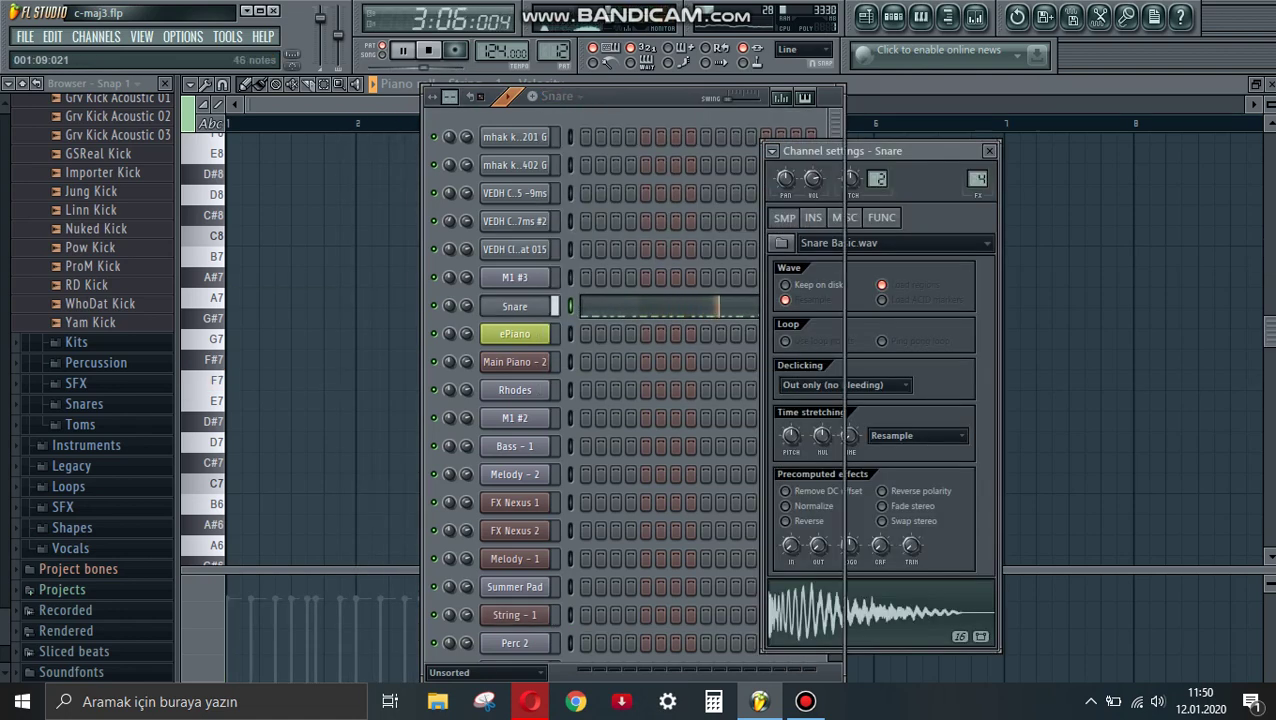
# Step: Review the Snare notes in the piano roll, examining the rising roll in the fourth bar up close
pyautogui.press('F7')
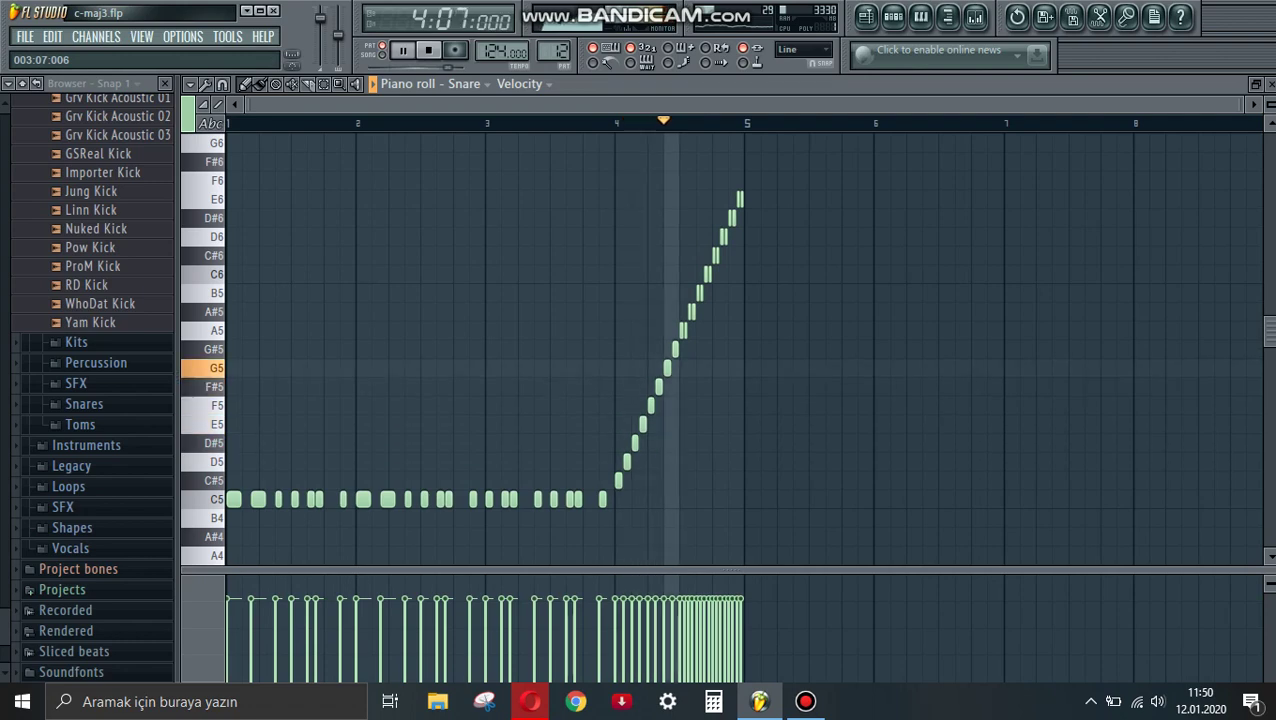
pyautogui.scroll(3, 720, 350)
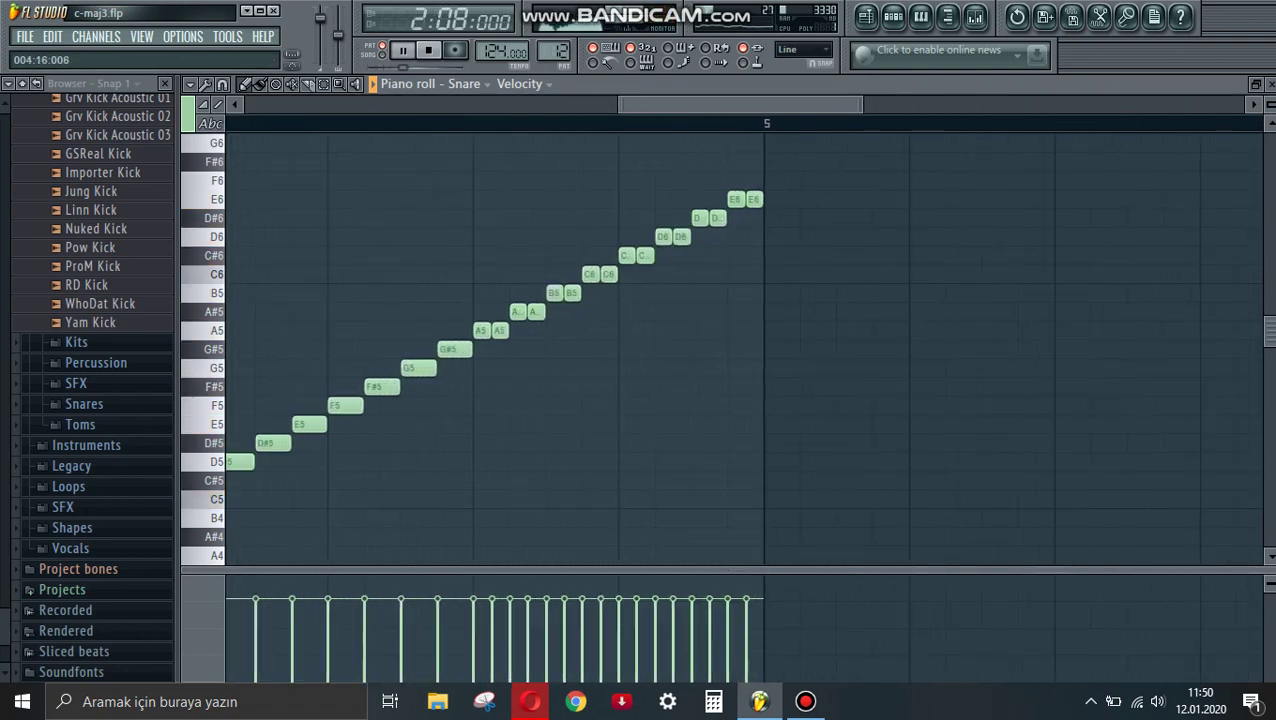
pyautogui.scroll(-3, 720, 350)
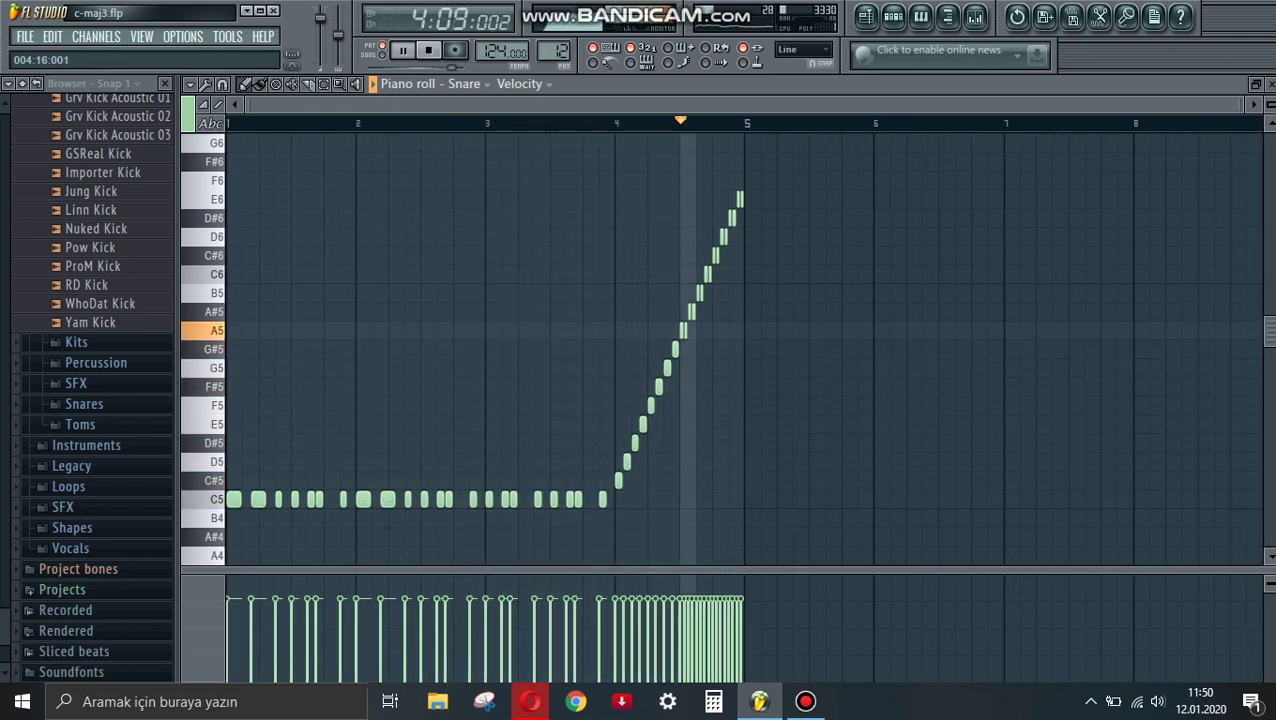
# Step: Switch to the Nexus FX 2 pattern and inspect the Nexus preset on the FX Nexus 2 channel
pyautogui.press('F6')
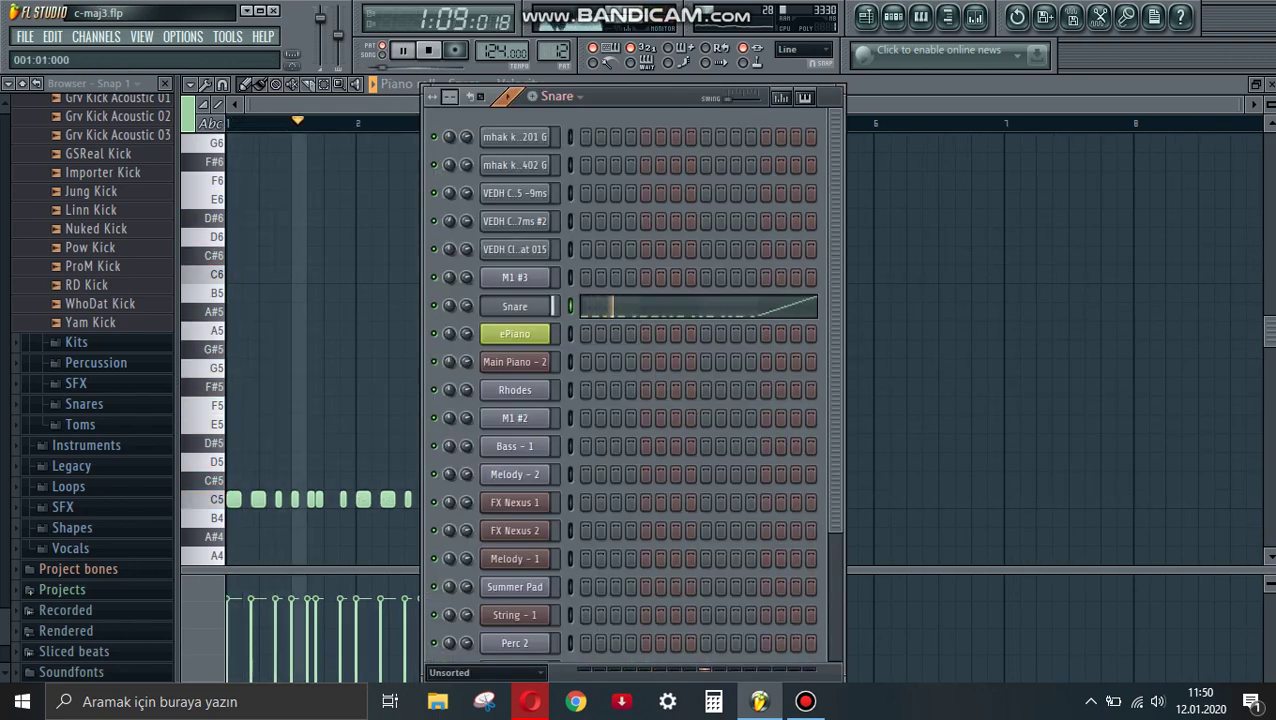
pyautogui.click(557, 96)
pyautogui.click(579, 188)
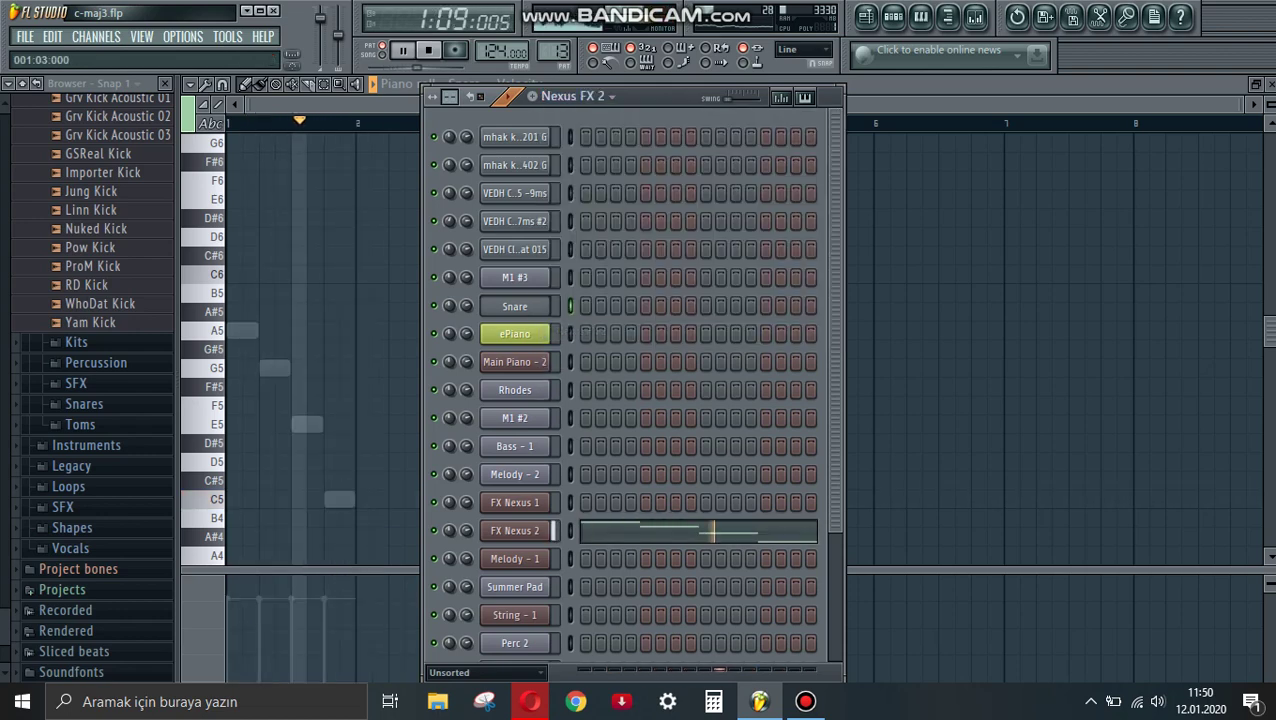
pyautogui.click(514, 530)
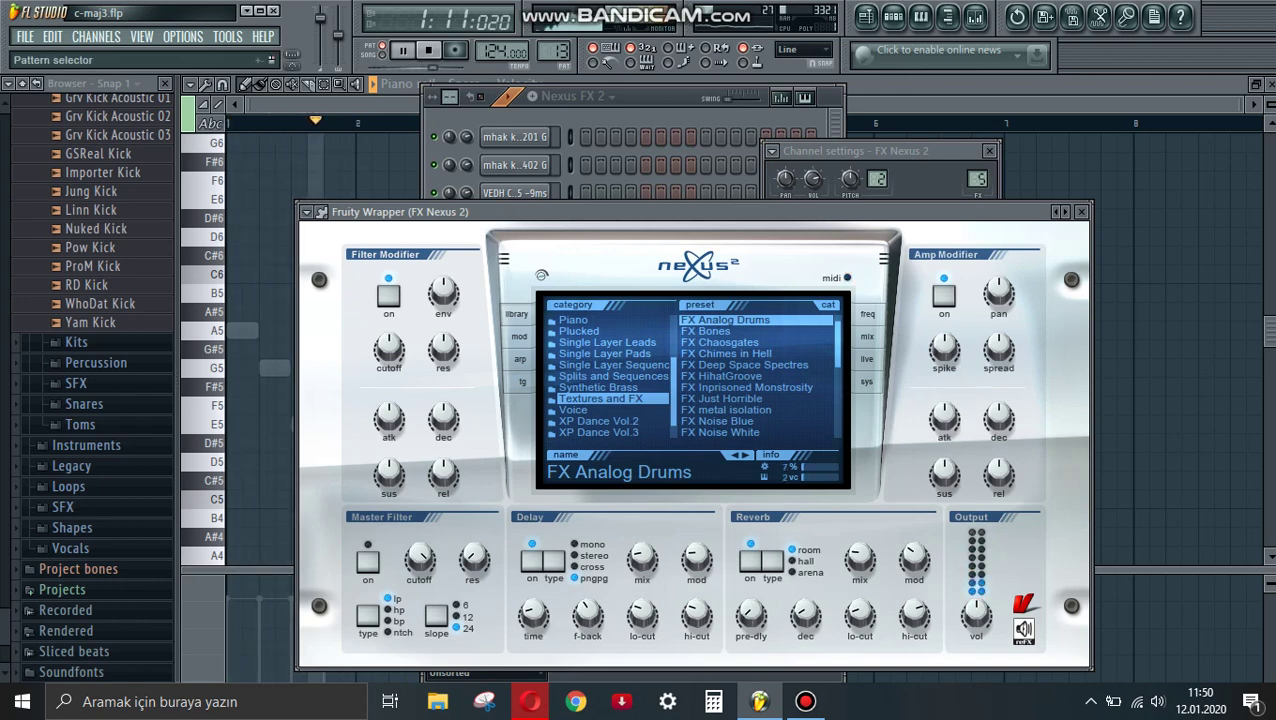
# Step: Switch to the Melody - 3 pattern and review the Neo-Retro 2 GOL notes across all four bars in the piano roll
pyautogui.click(570, 96)
pyautogui.click(579, 348)
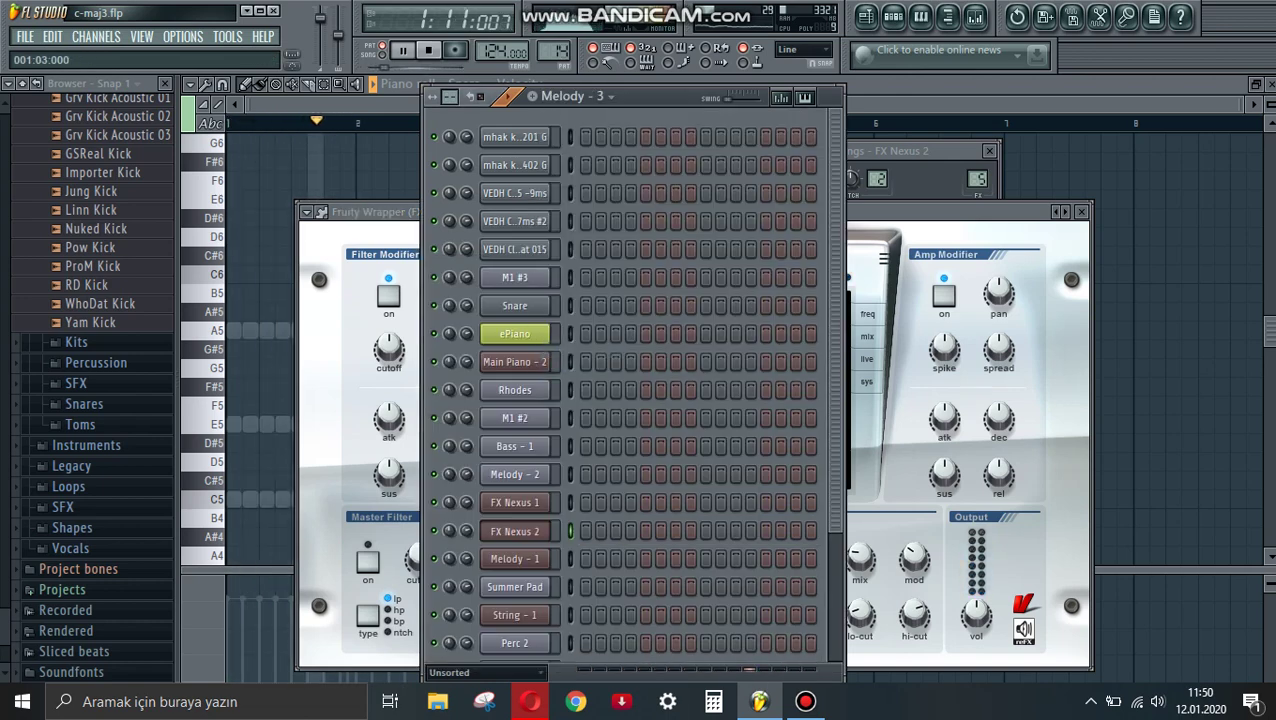
pyautogui.scroll(-3, 620, 380)
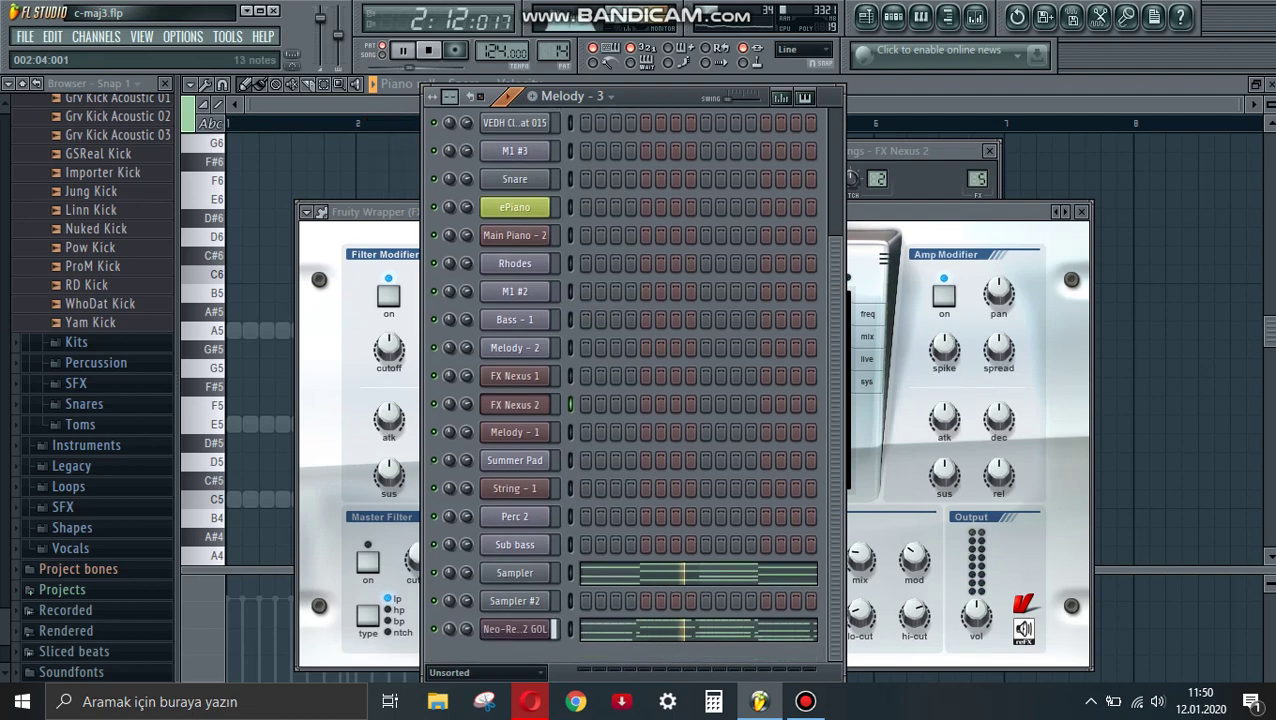
pyautogui.press('F7')
pyautogui.press('pagedown')
pyautogui.press('pagedown')
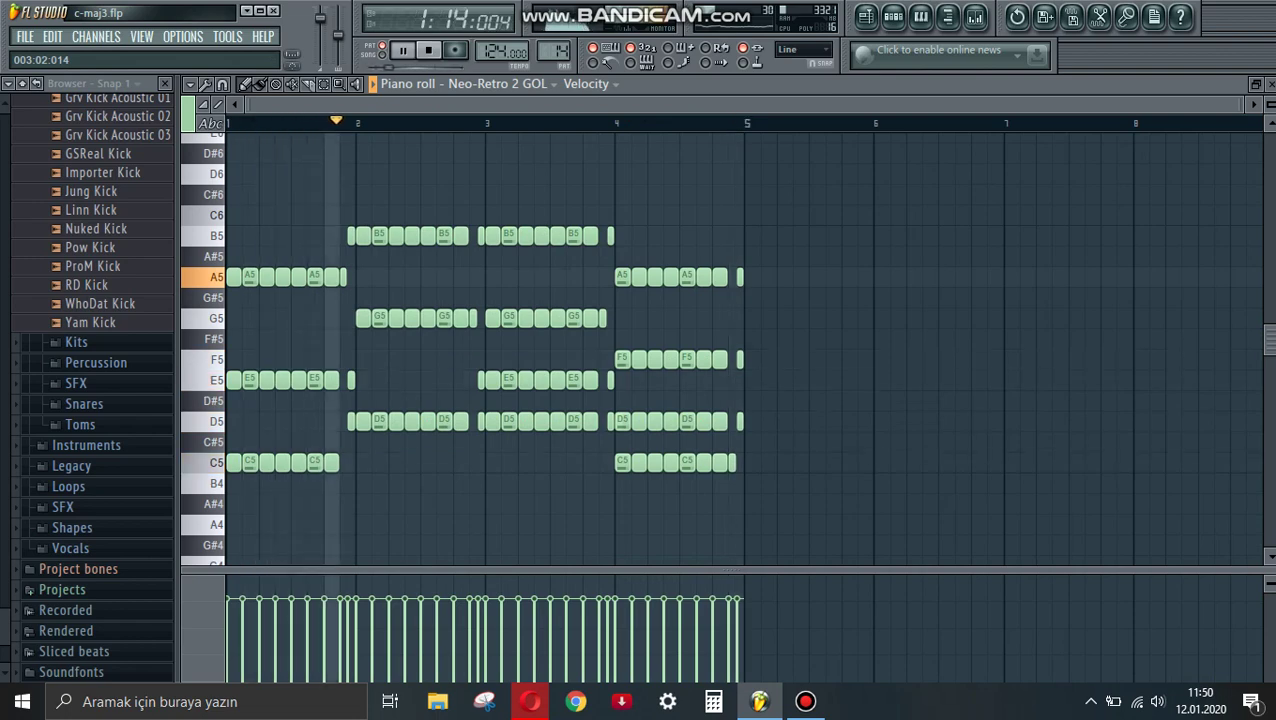
# Step: Open the Neo-Retro 2 GOL channel's Harmless plugin and check the selected preset in its preset list
pyautogui.press('F6')
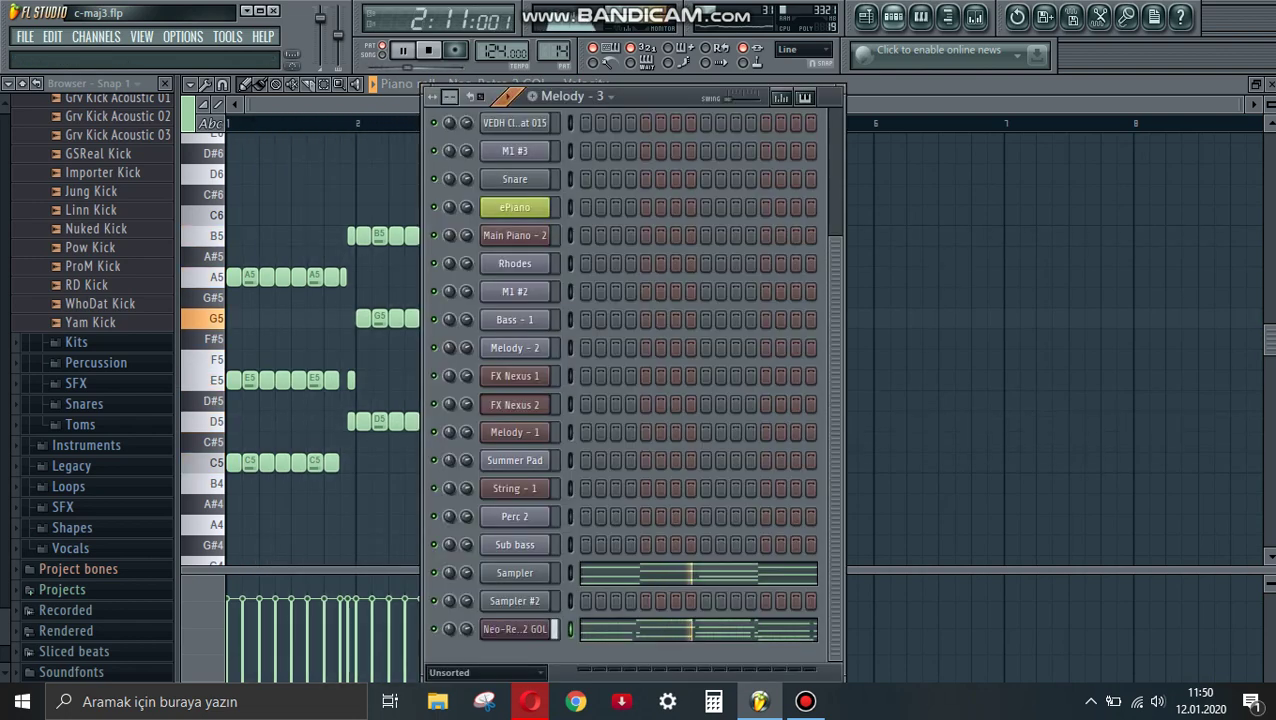
pyautogui.click(515, 629)
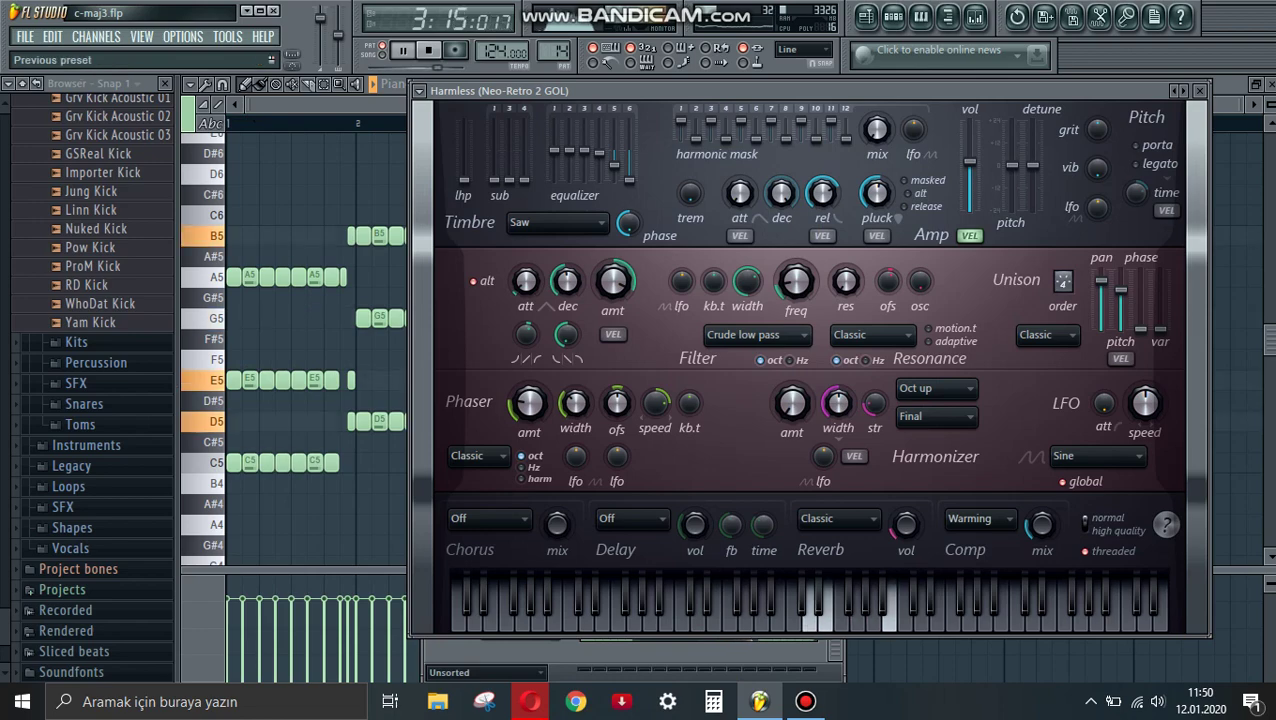
pyautogui.rightClick(1176, 90)
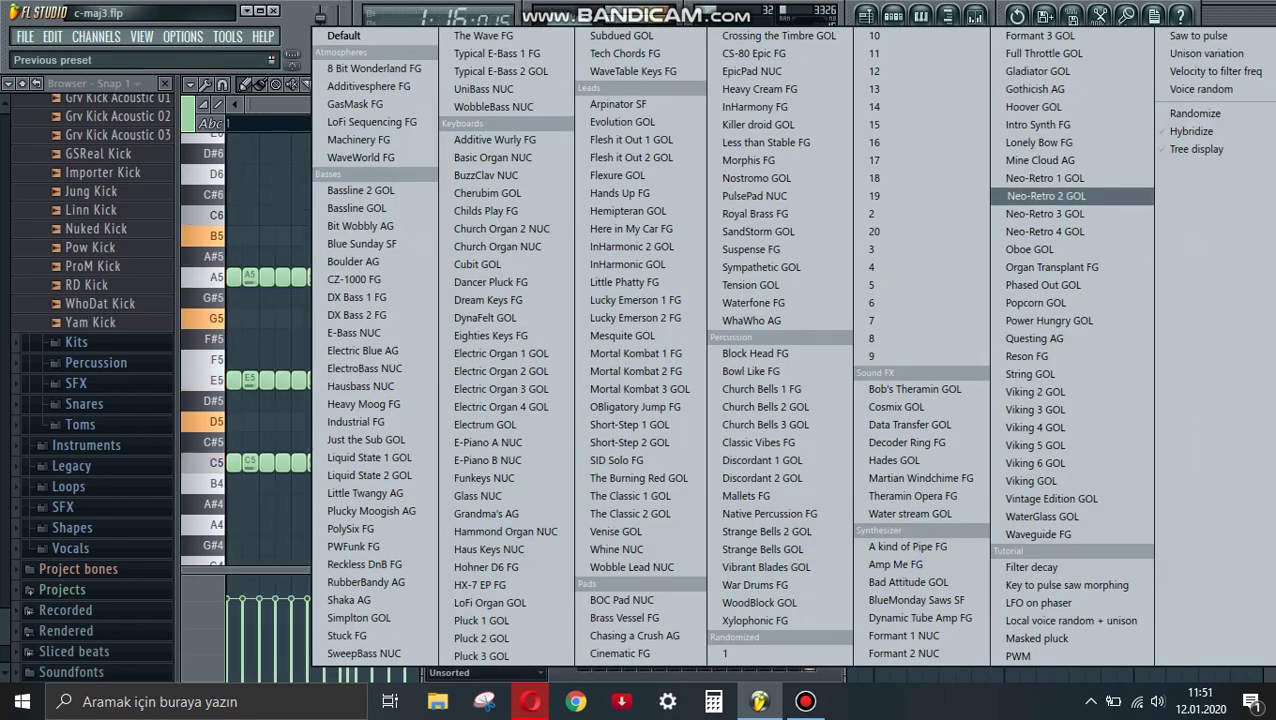
pyautogui.click(372, 121)
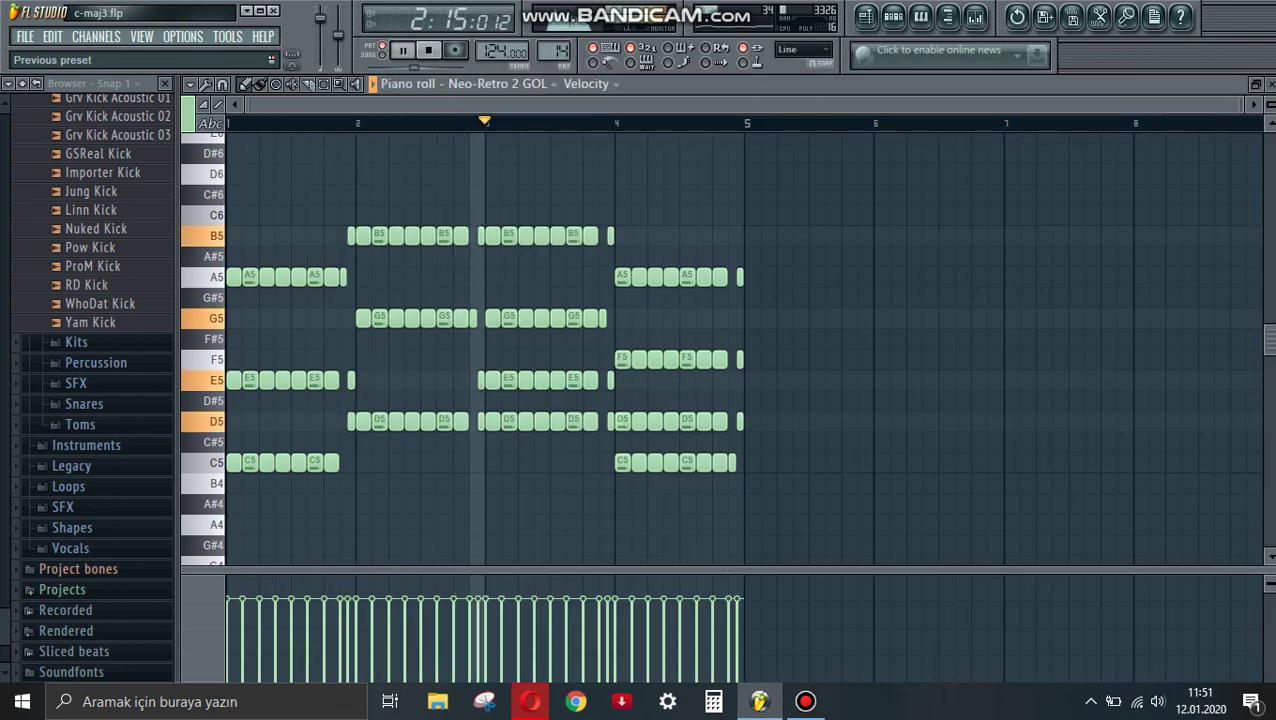
# Step: Show the playlist with the step sequencer and switch to the Melody - 4 pattern
pyautogui.click(865, 16)
pyautogui.click(893, 16)
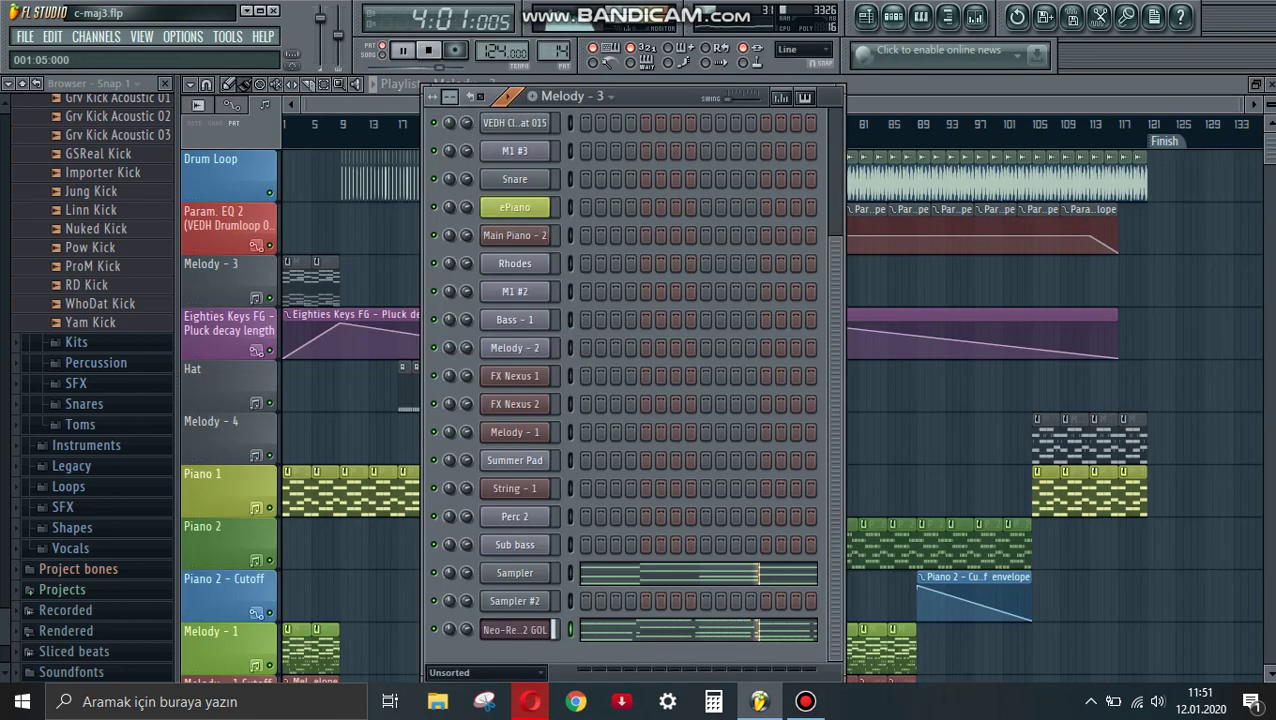
pyautogui.click(572, 96)
pyautogui.click(575, 366)
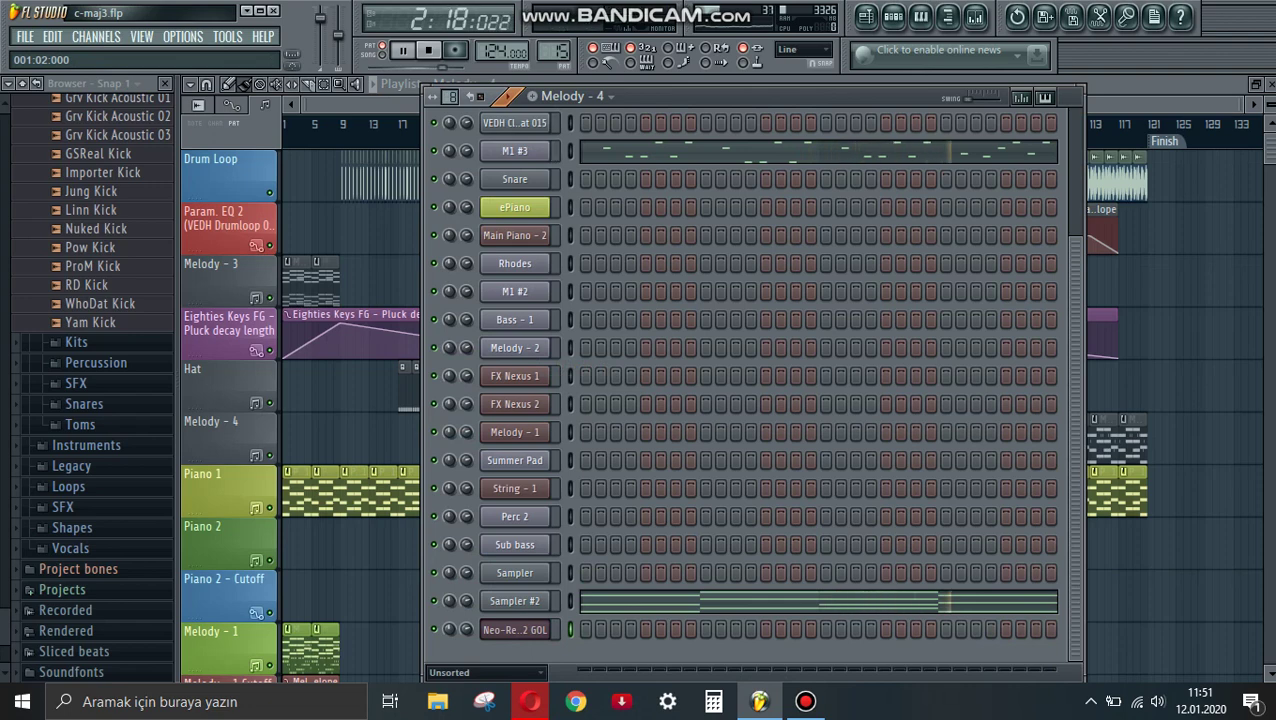
# Step: Review the full M1 #3 melody of the Melody - 4 pattern in the piano roll
pyautogui.scroll(3, 750, 380)
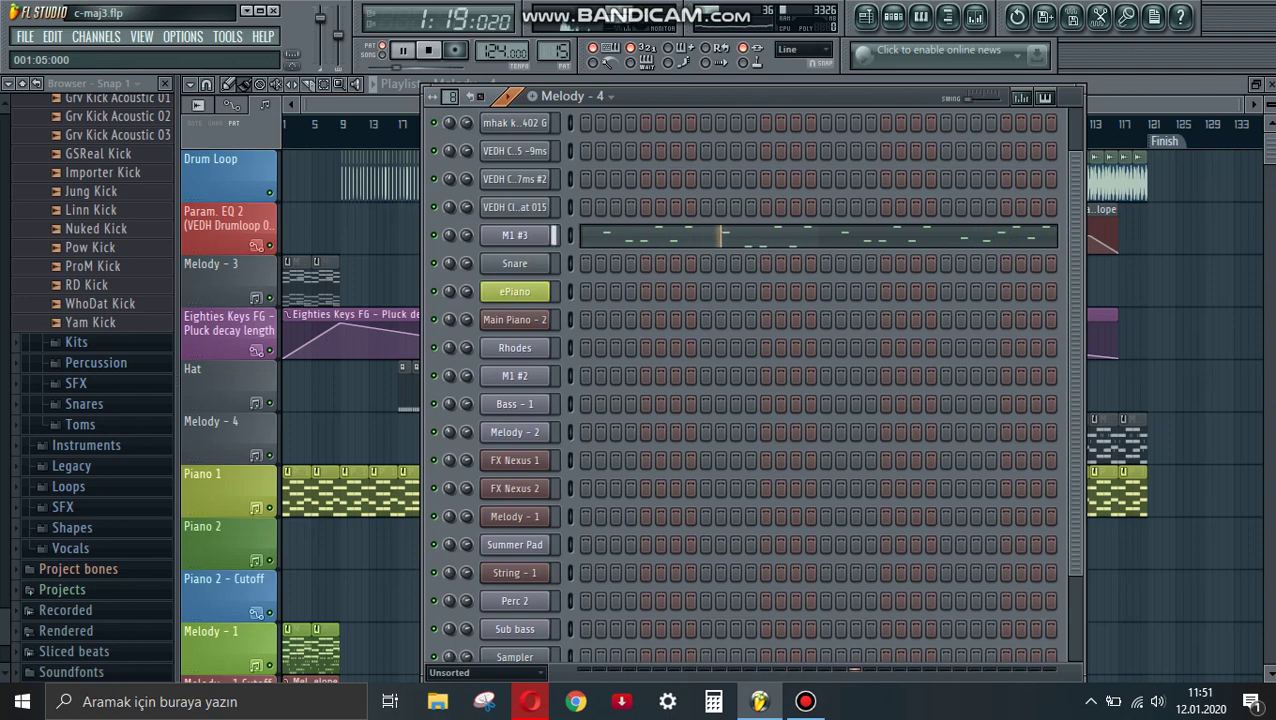
pyautogui.press('F7')
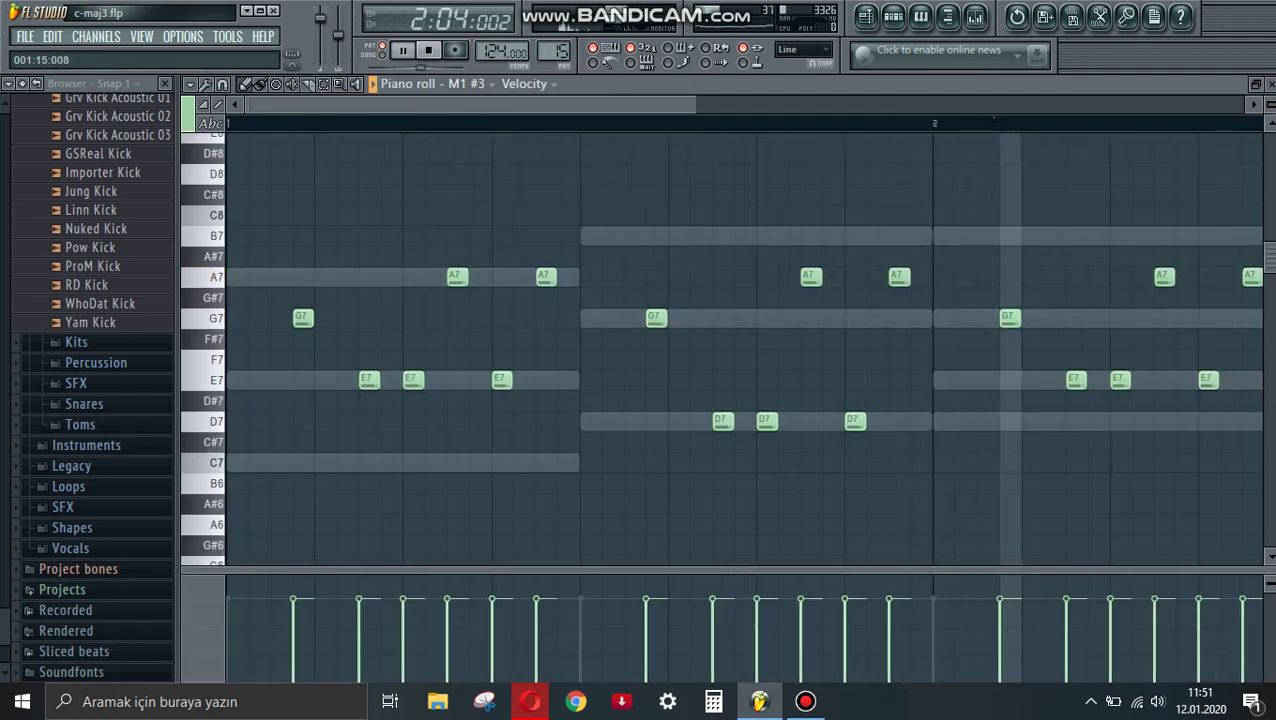
pyautogui.press('pagedown')
pyautogui.press('pagedown')
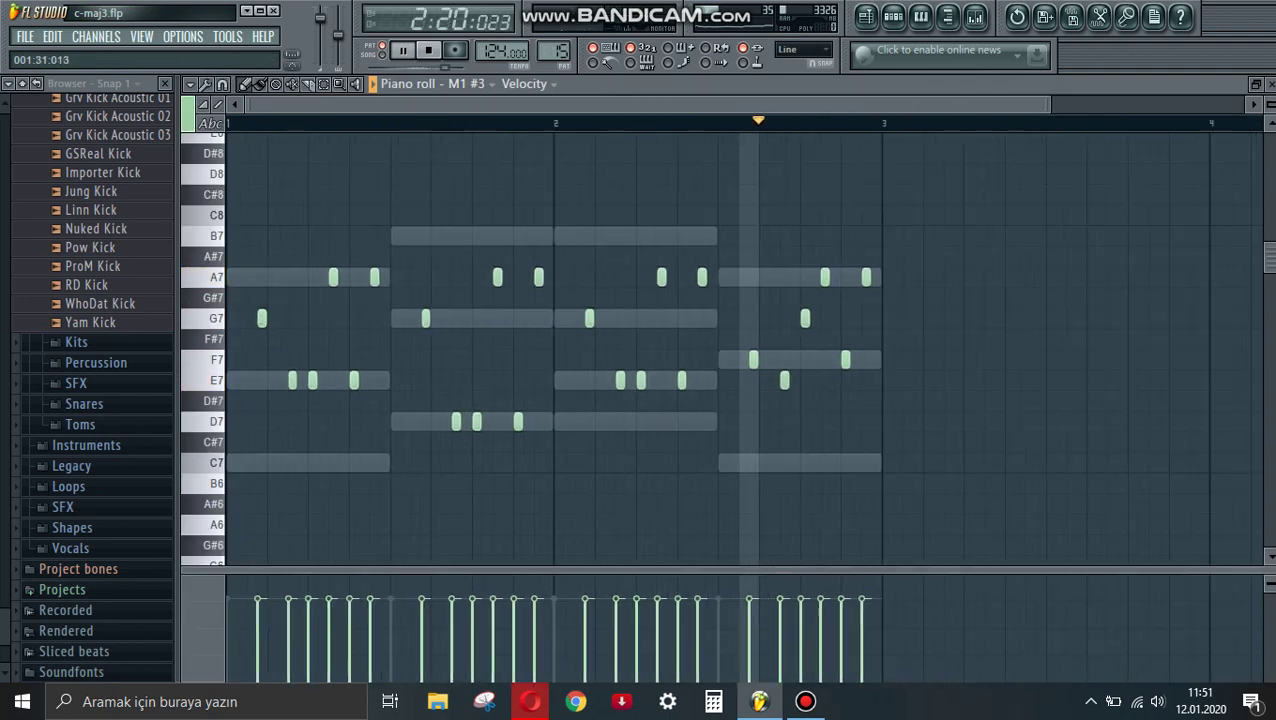
# Step: Show the M1 #3 channel's Korg M1 plugin with its Mallet Magic preset and the effects on its Slapback marimba mixer track
pyautogui.press('F6')
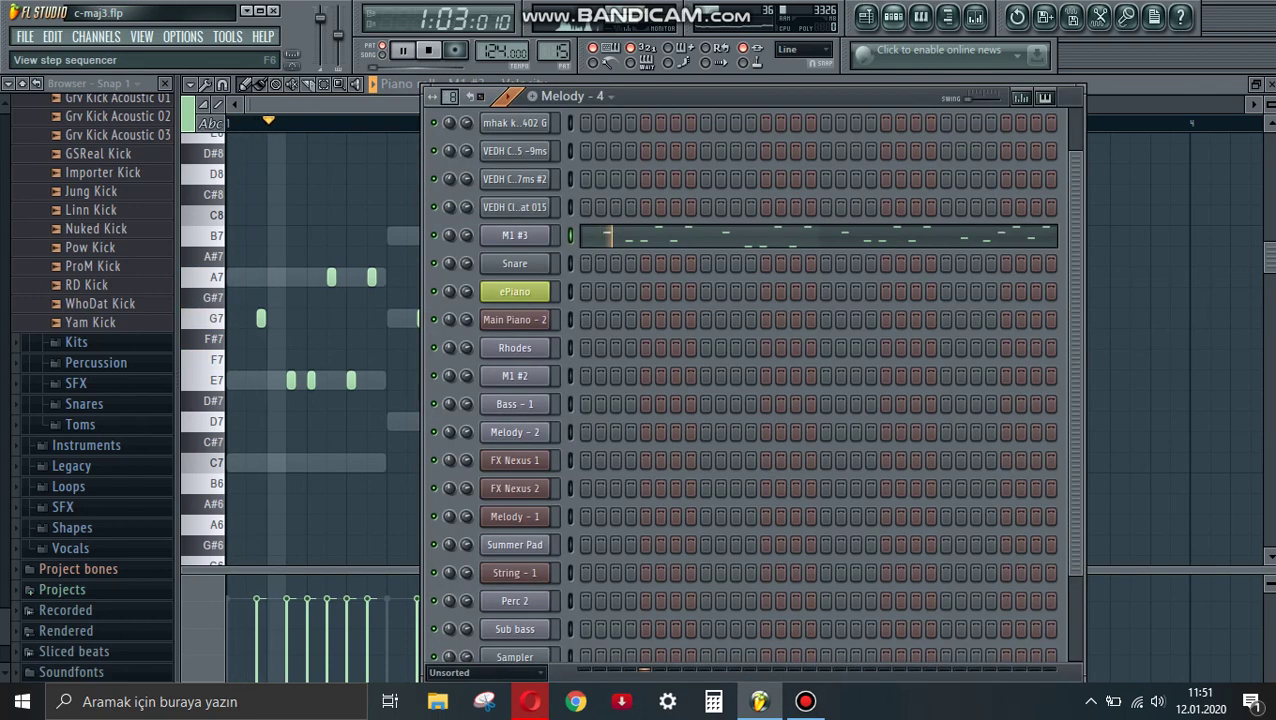
pyautogui.press('F9')
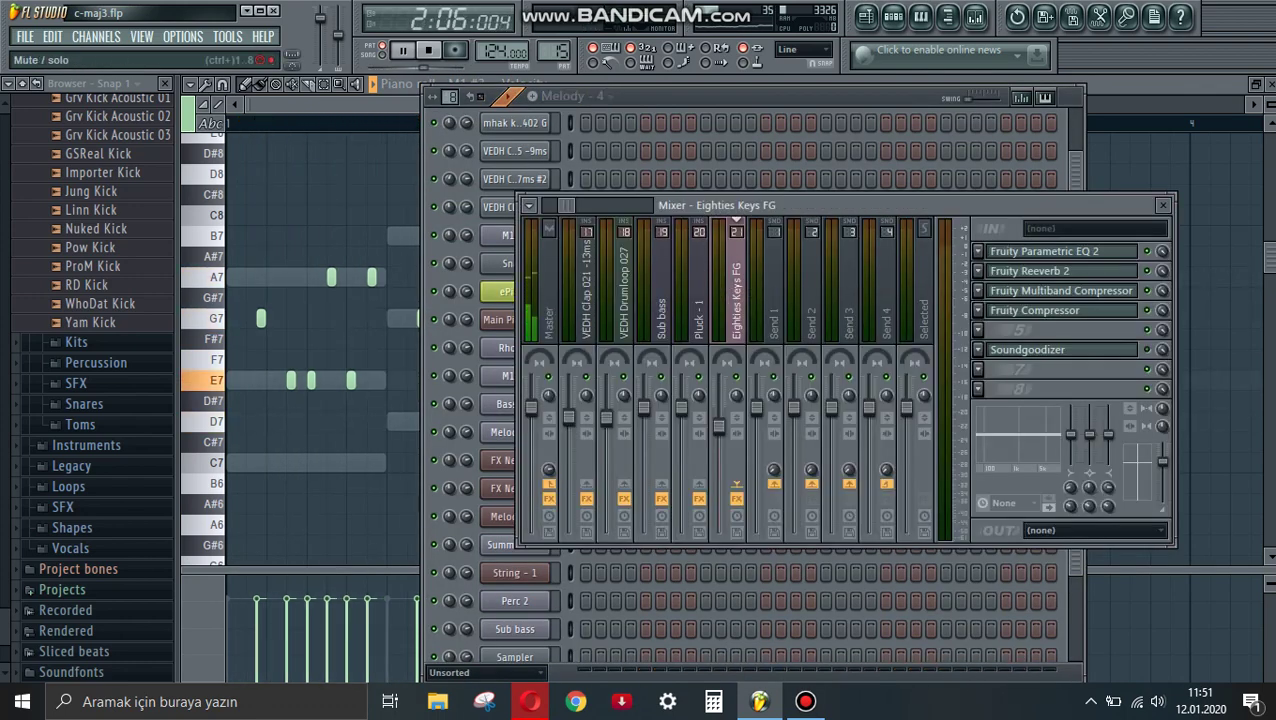
pyautogui.press('F9')
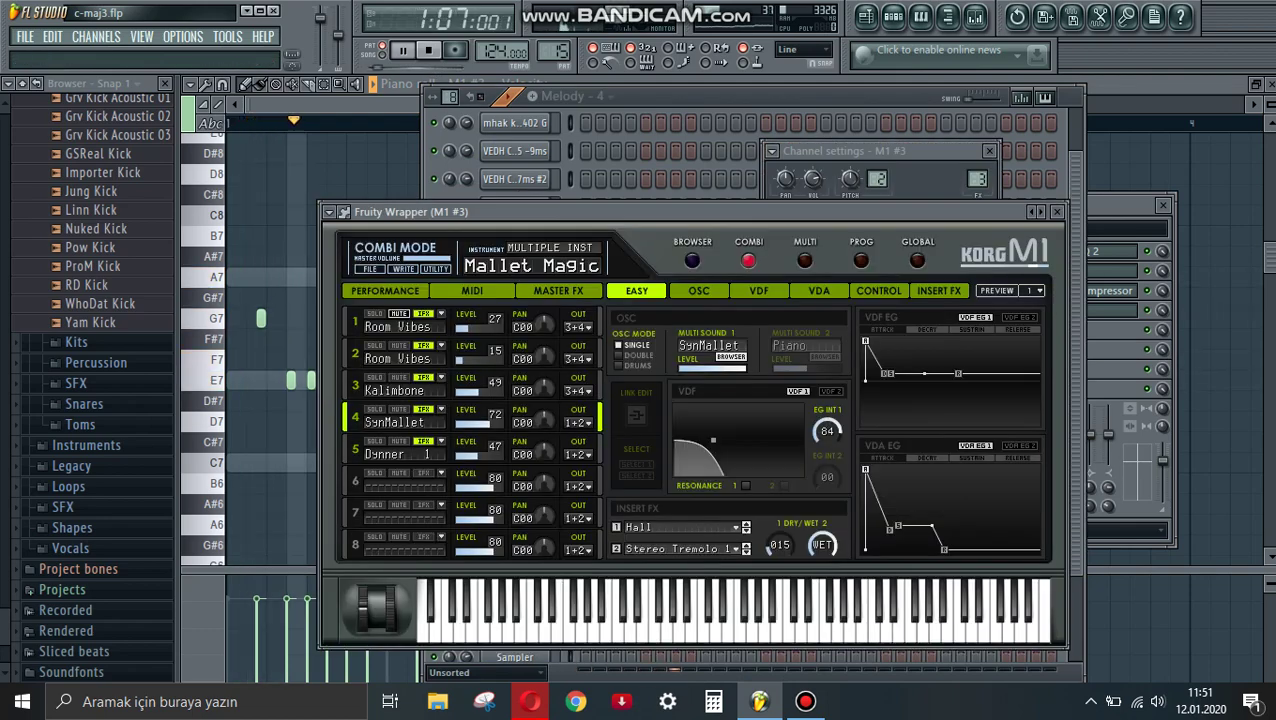
pyautogui.press('F9')
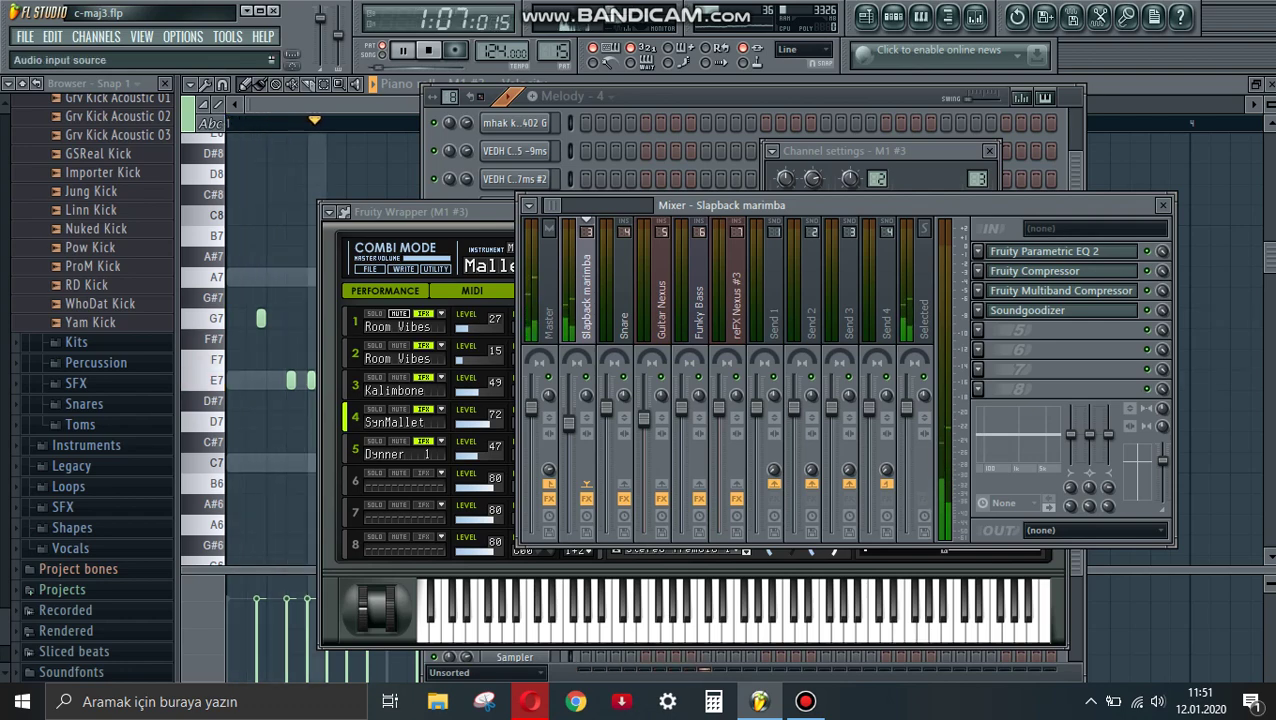
# Step: Switch the step sequencer to the Hat pattern, listen to its VEDH hat steps and pause playback
pyautogui.click(575, 96)
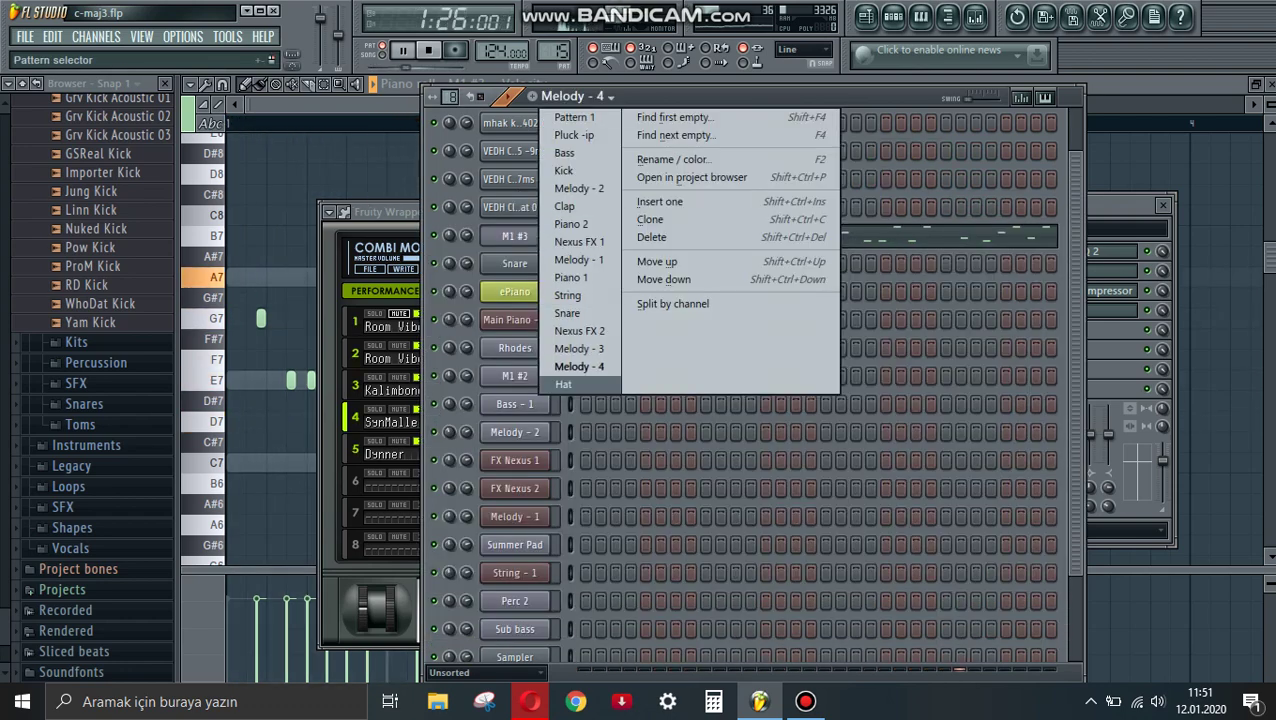
pyautogui.click(563, 384)
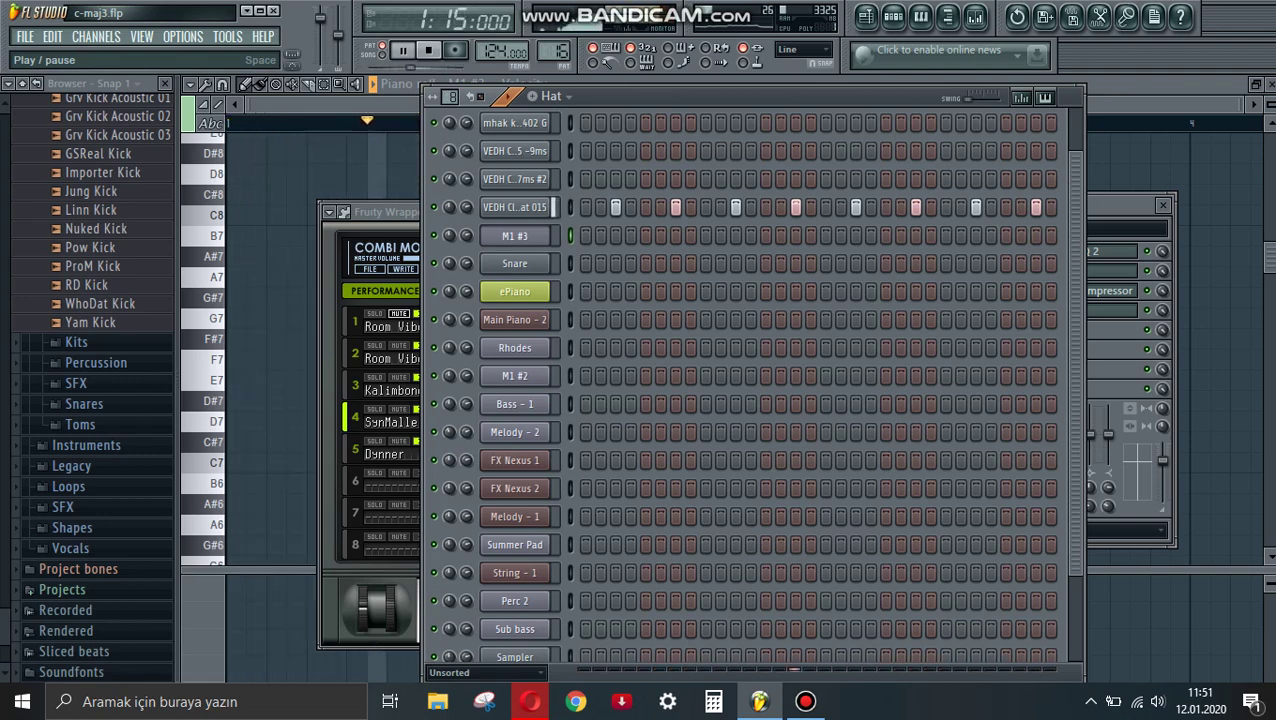
pyautogui.click(401, 50)
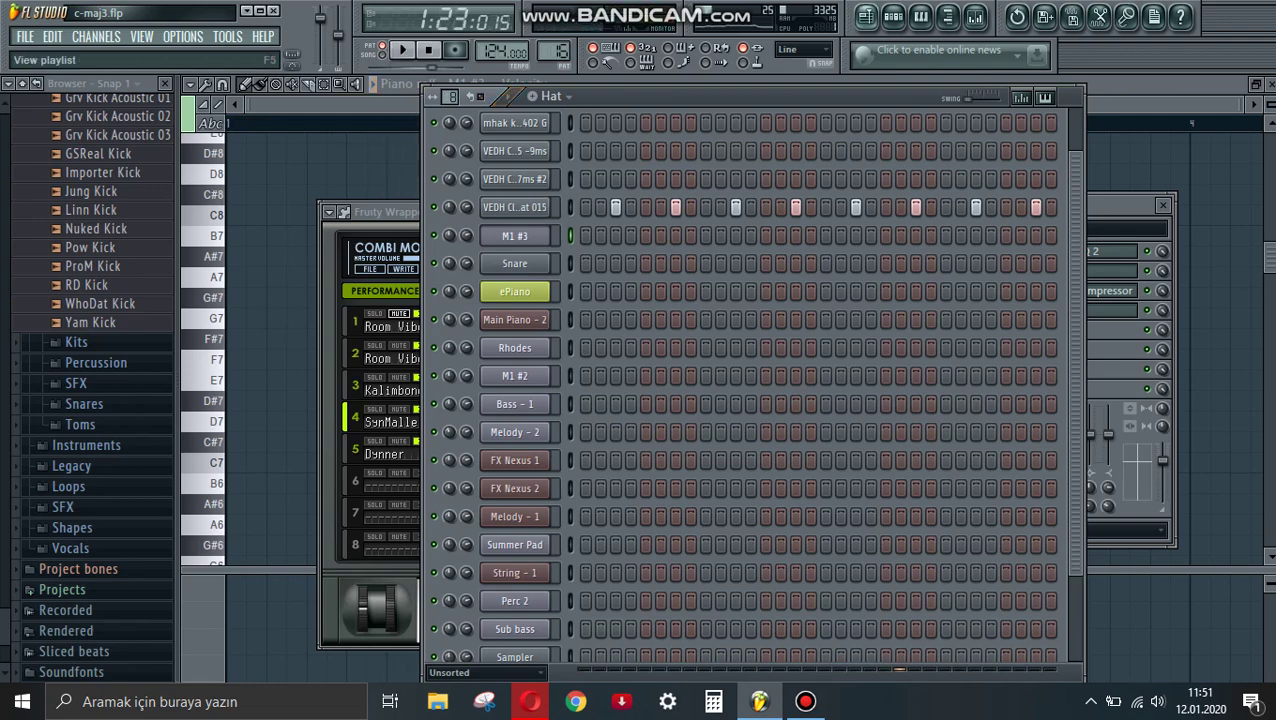
# Step: Show the playlist zoomed out to fit the named tracks and play the whole song from the start in song mode
pyautogui.click(865, 16)
pyautogui.scroll(-2, 770, 400)
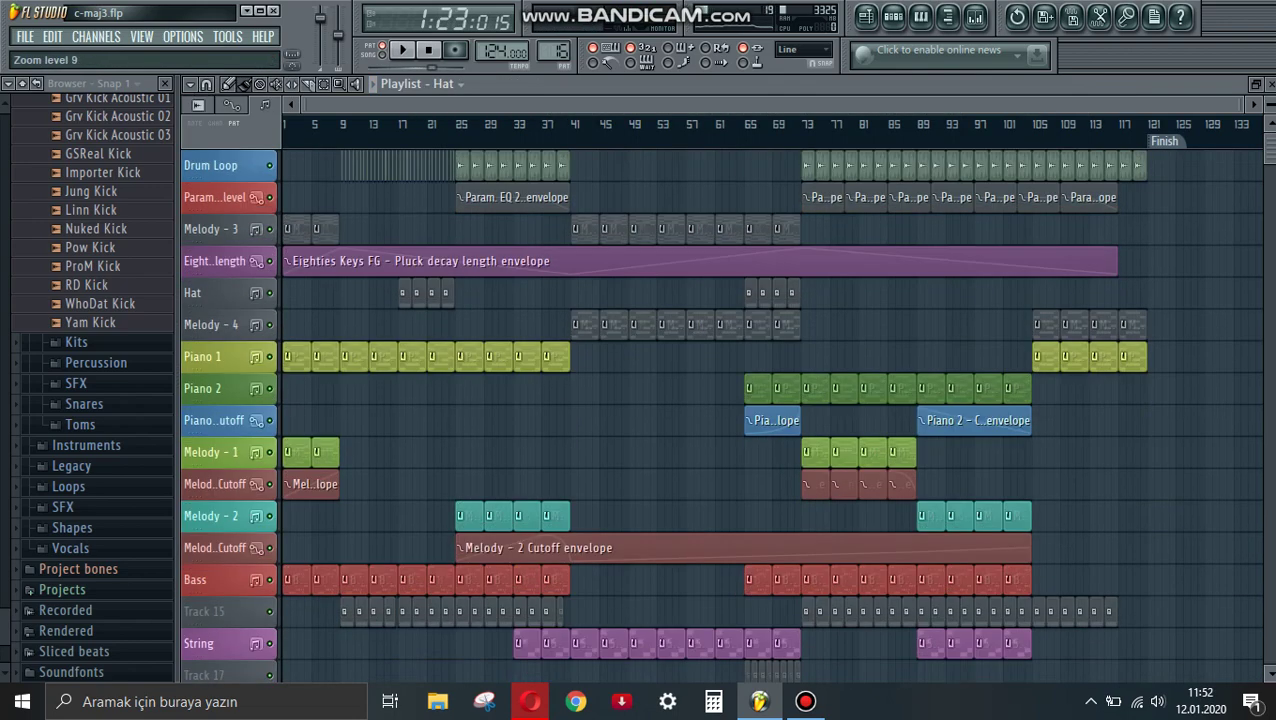
pyautogui.scroll(-2, 770, 400)
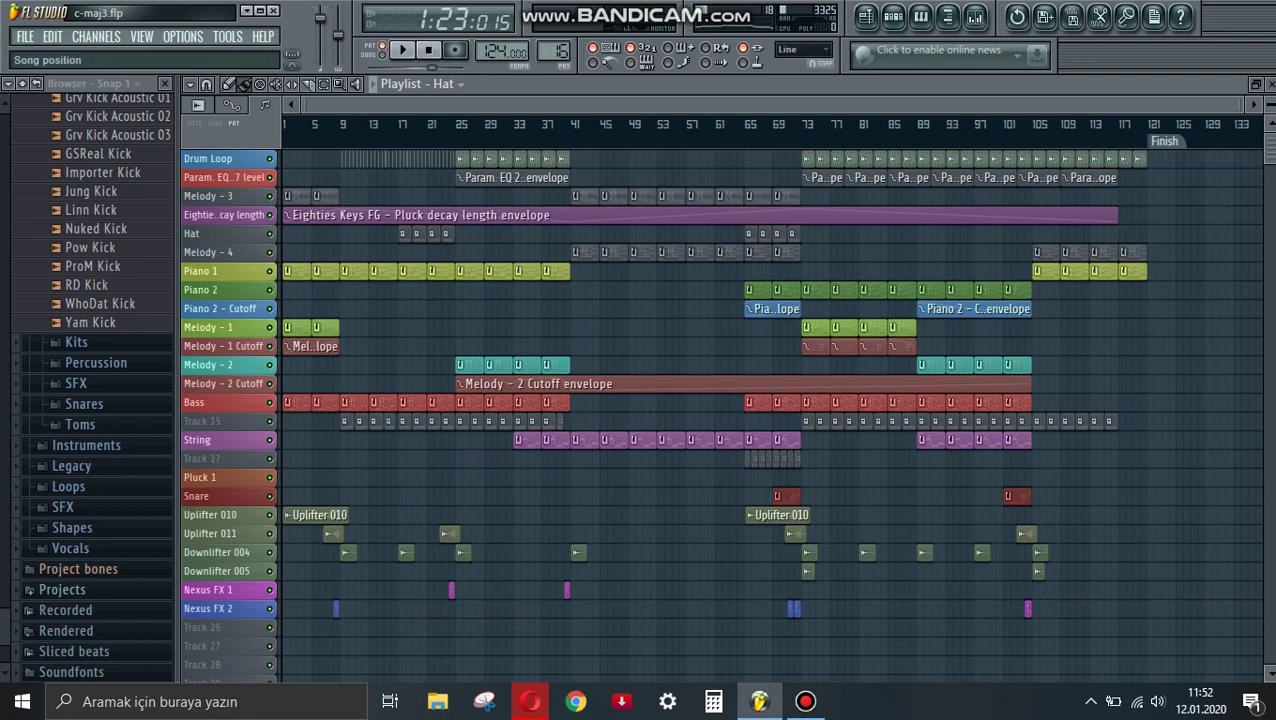
pyautogui.click(428, 50)
pyautogui.click(401, 50)
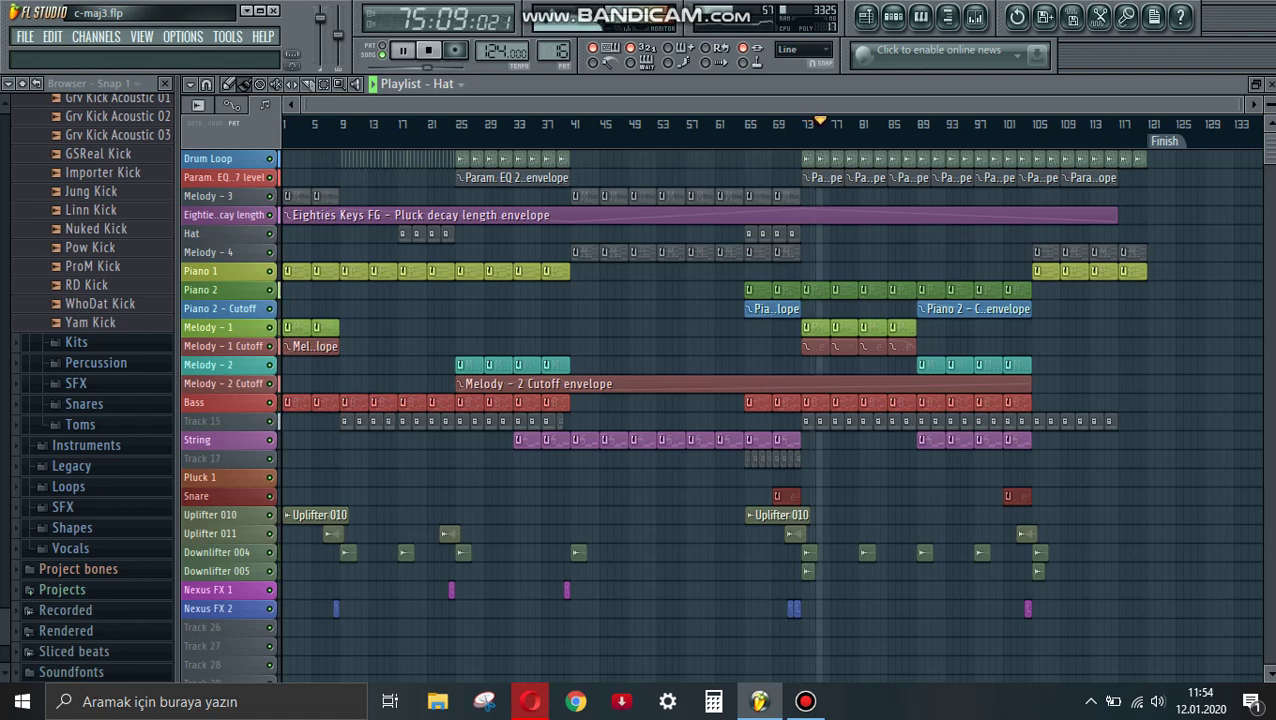
# Step: Enlarge the playlist tracks, review the clips and automation envelopes from Drum Loop down to Downlifter 004 during playback, and pause the song
pyautogui.scroll(3, 720, 400)
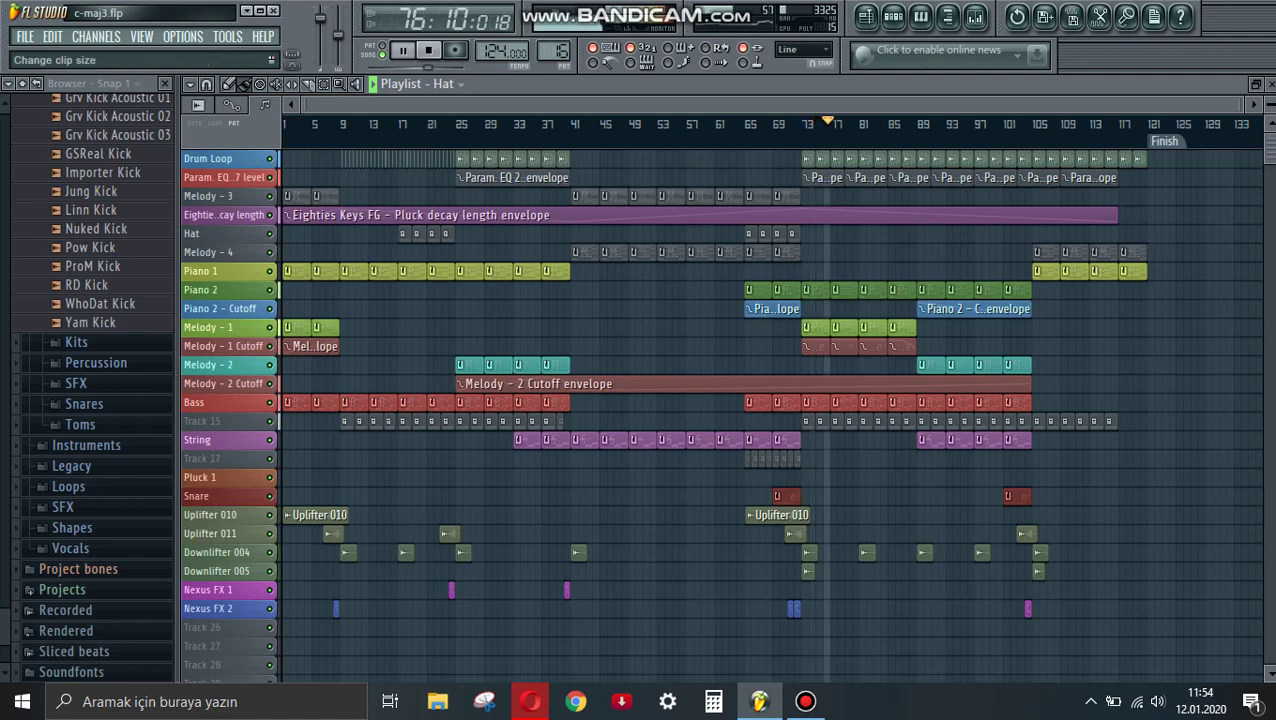
pyautogui.scroll(1, 720, 400)
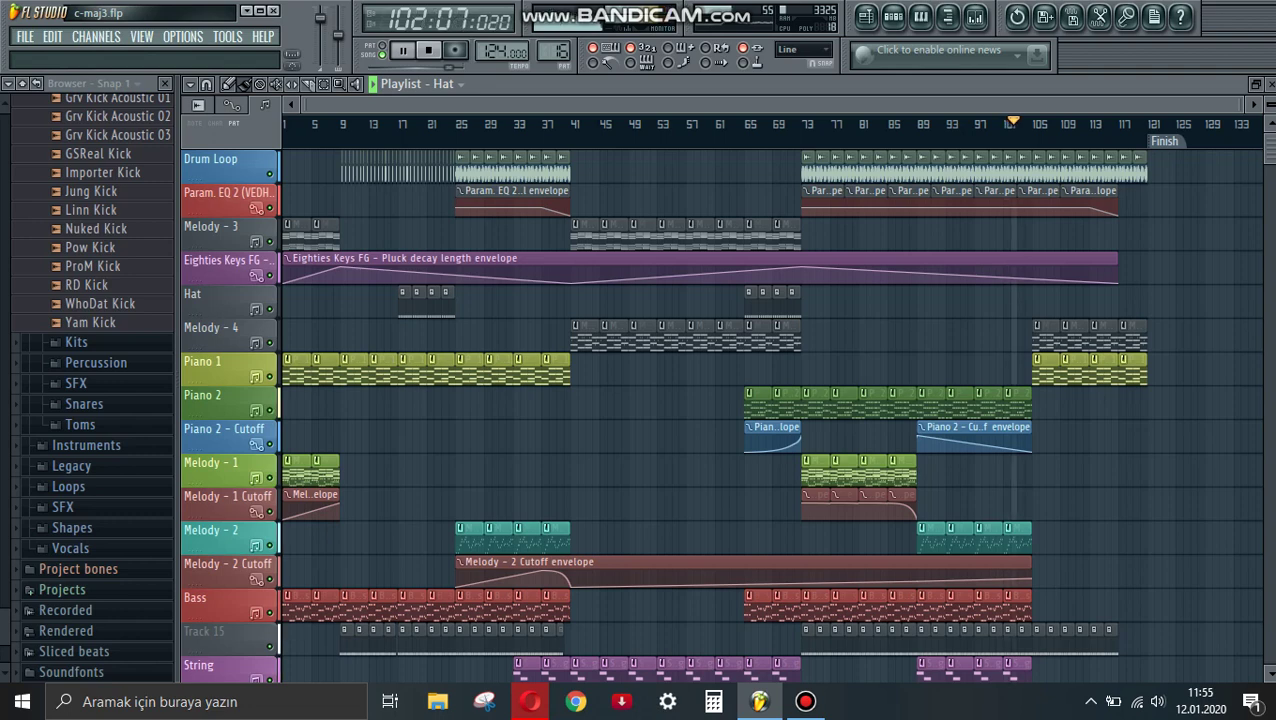
pyautogui.scroll(-2, 700, 270)
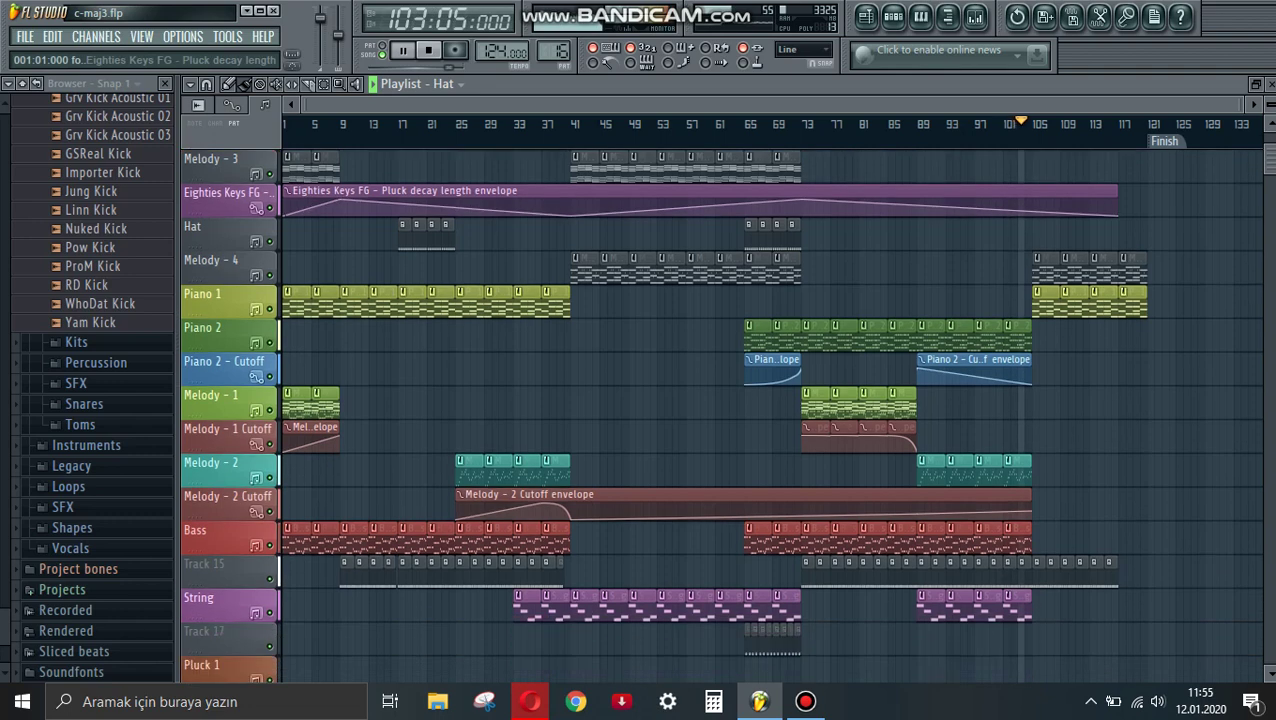
pyautogui.scroll(-4, 725, 415)
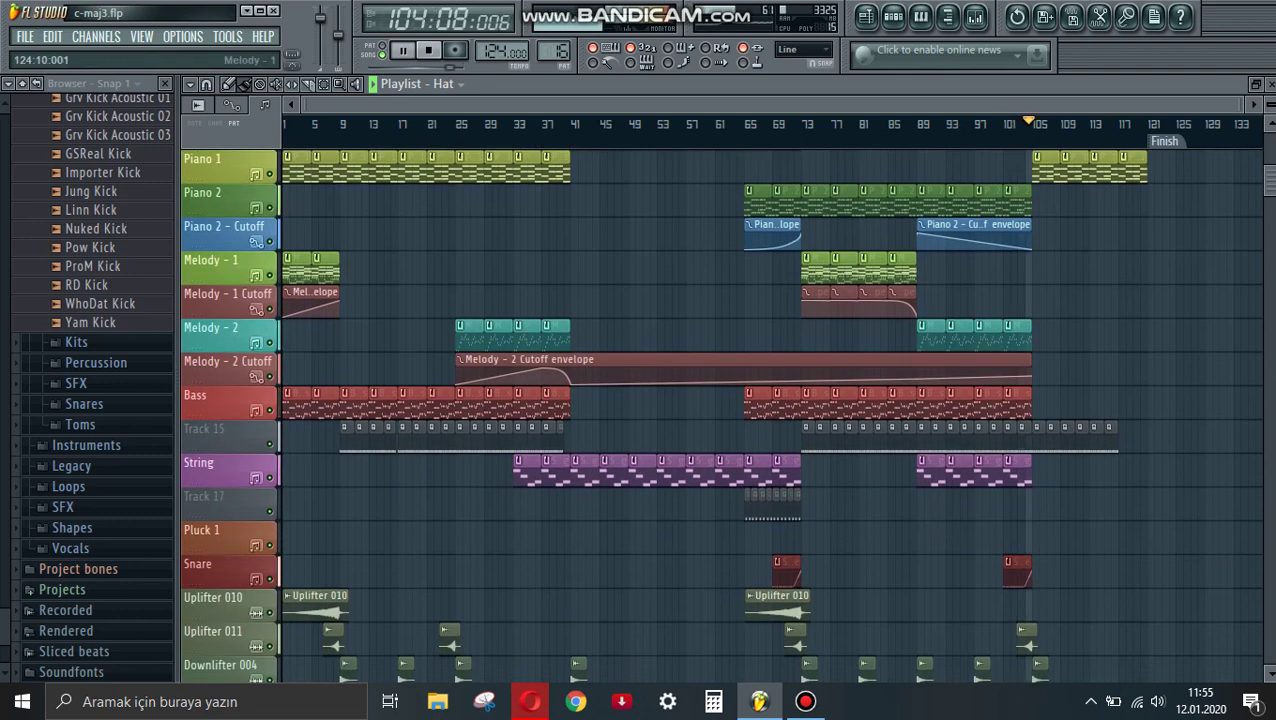
pyautogui.scroll(-1, 725, 415)
pyautogui.scroll(6, 725, 415)
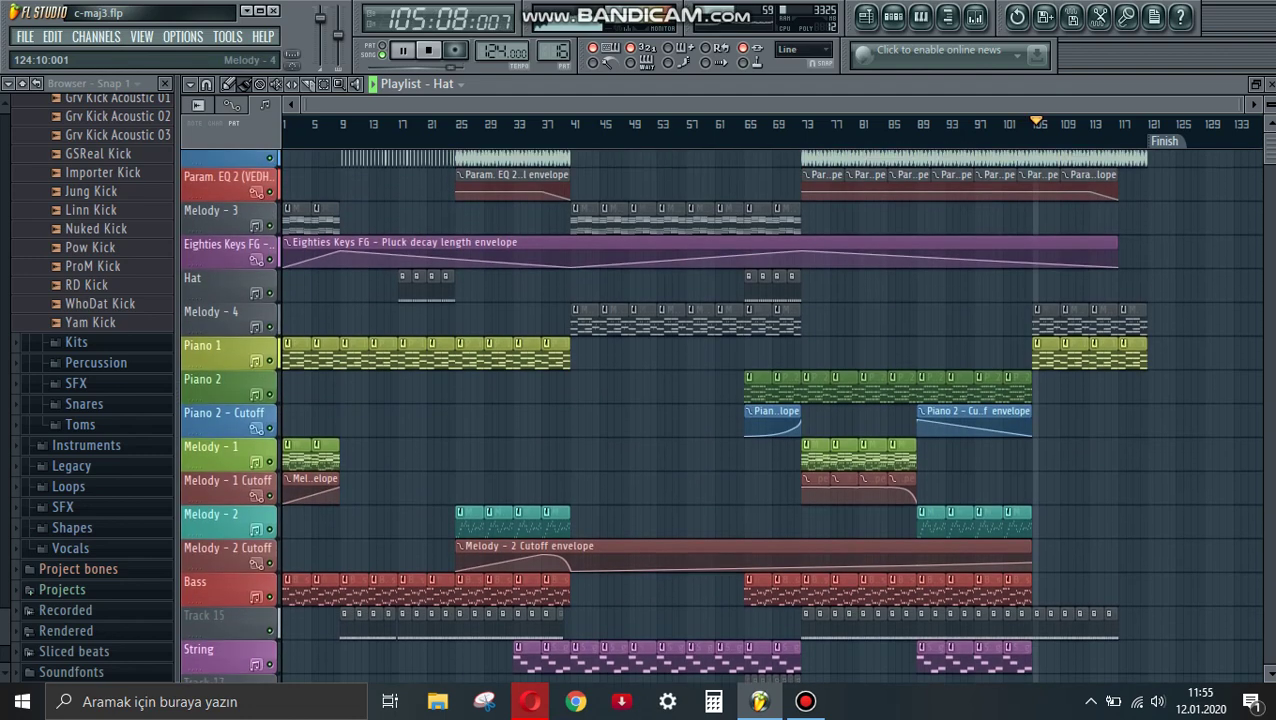
pyautogui.scroll(1, 725, 415)
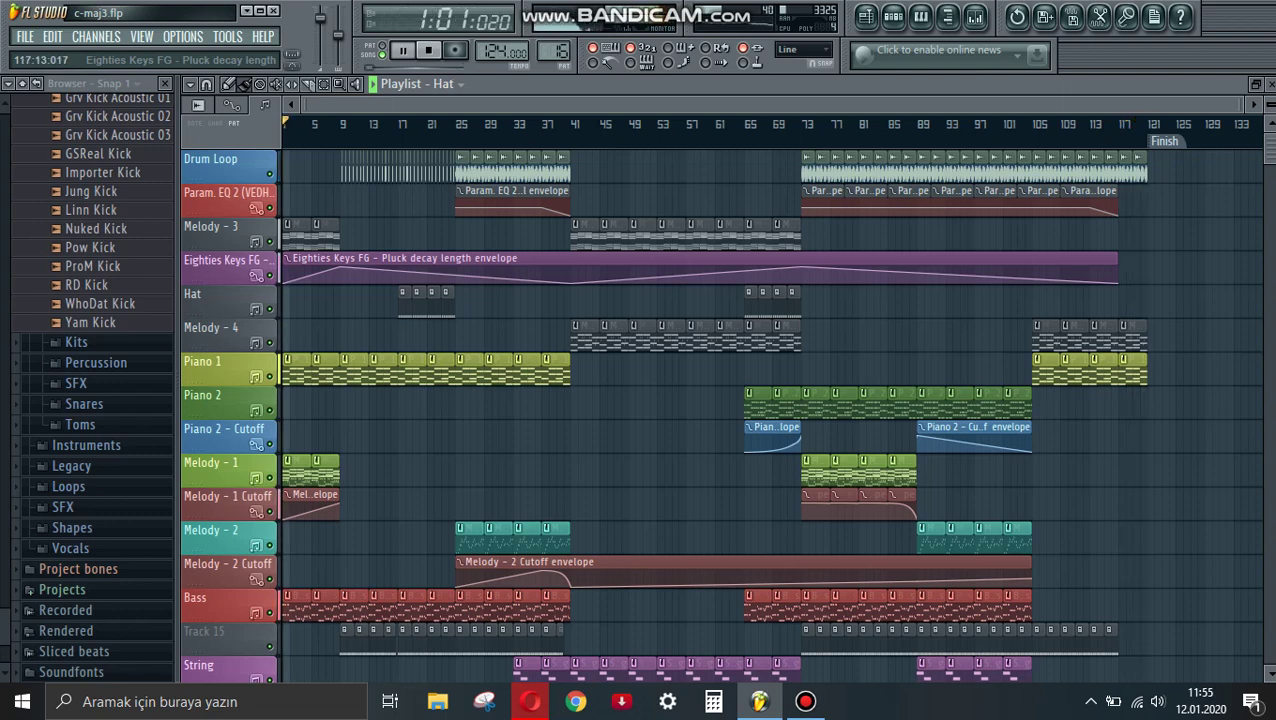
pyautogui.press('space')
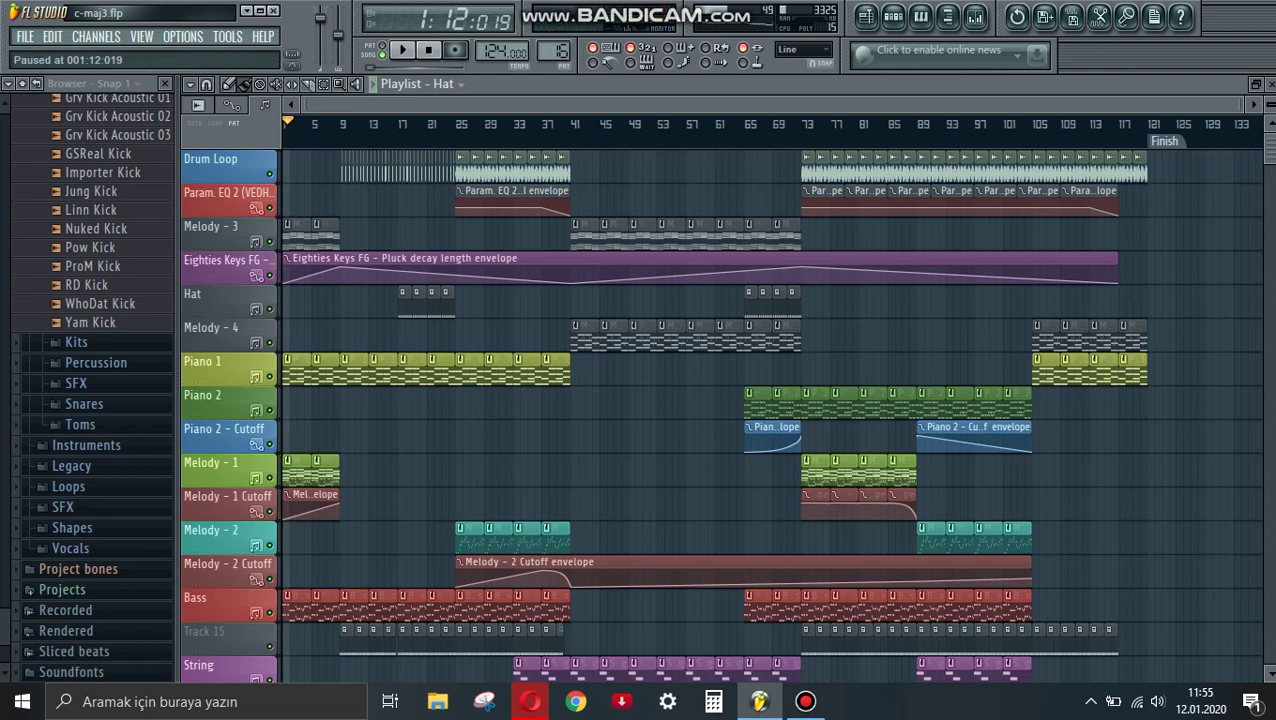